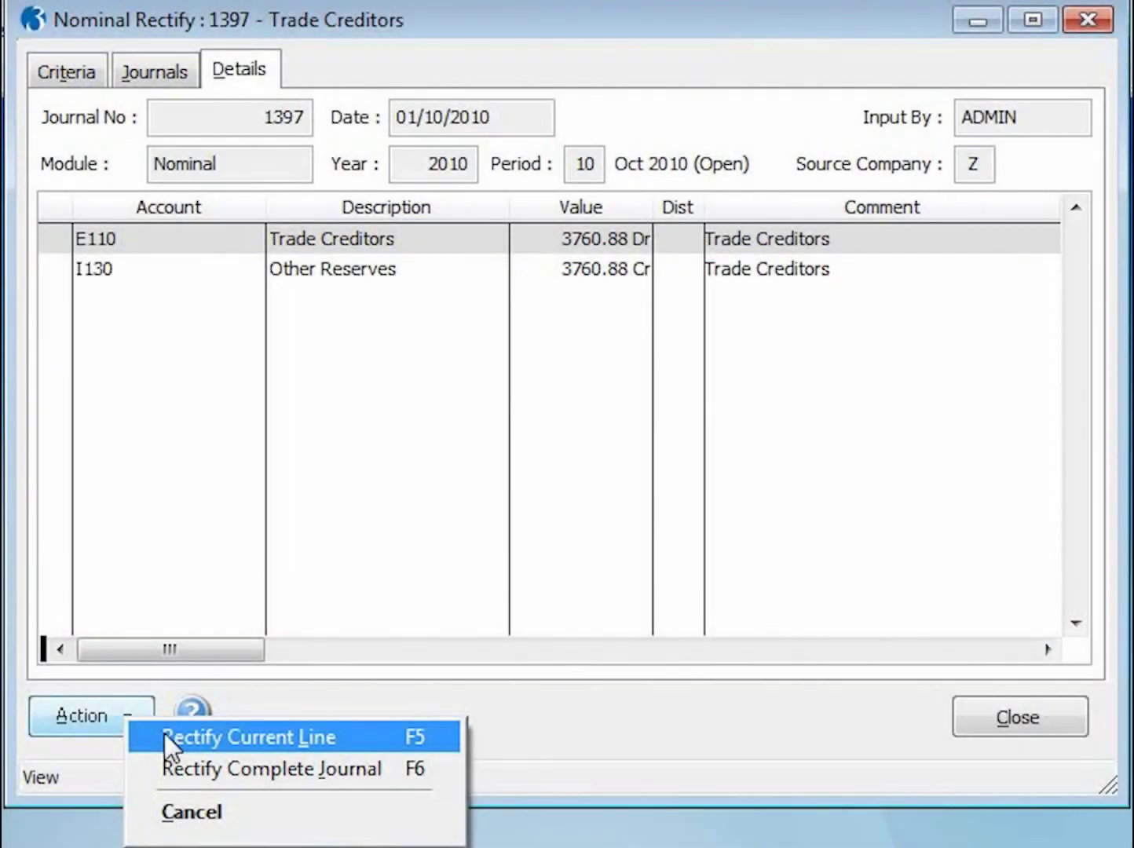
Step: Change journal 1397's E110 Trade Creditors line to A130 Vehicles - Cost and post it
left_click(164, 735)
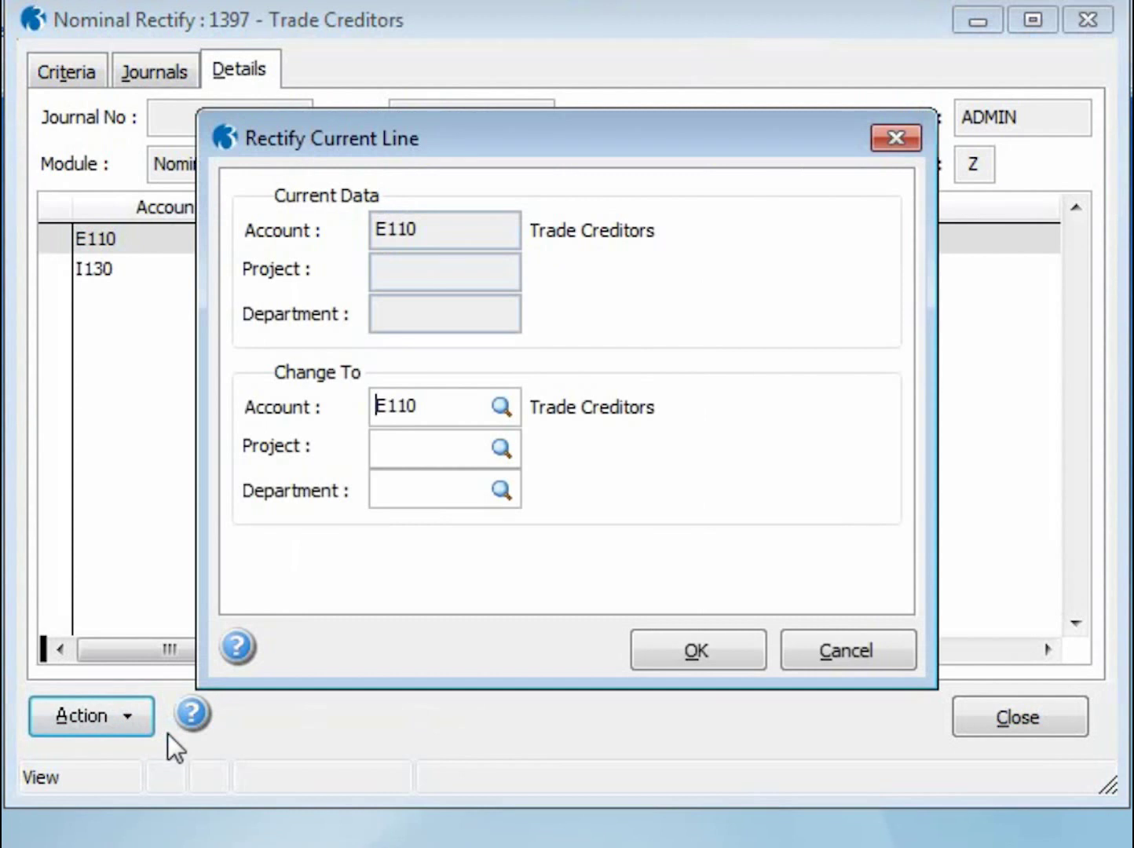
key("Delete")
key("Return")
left_click(322, 350)
double_click(322, 349)
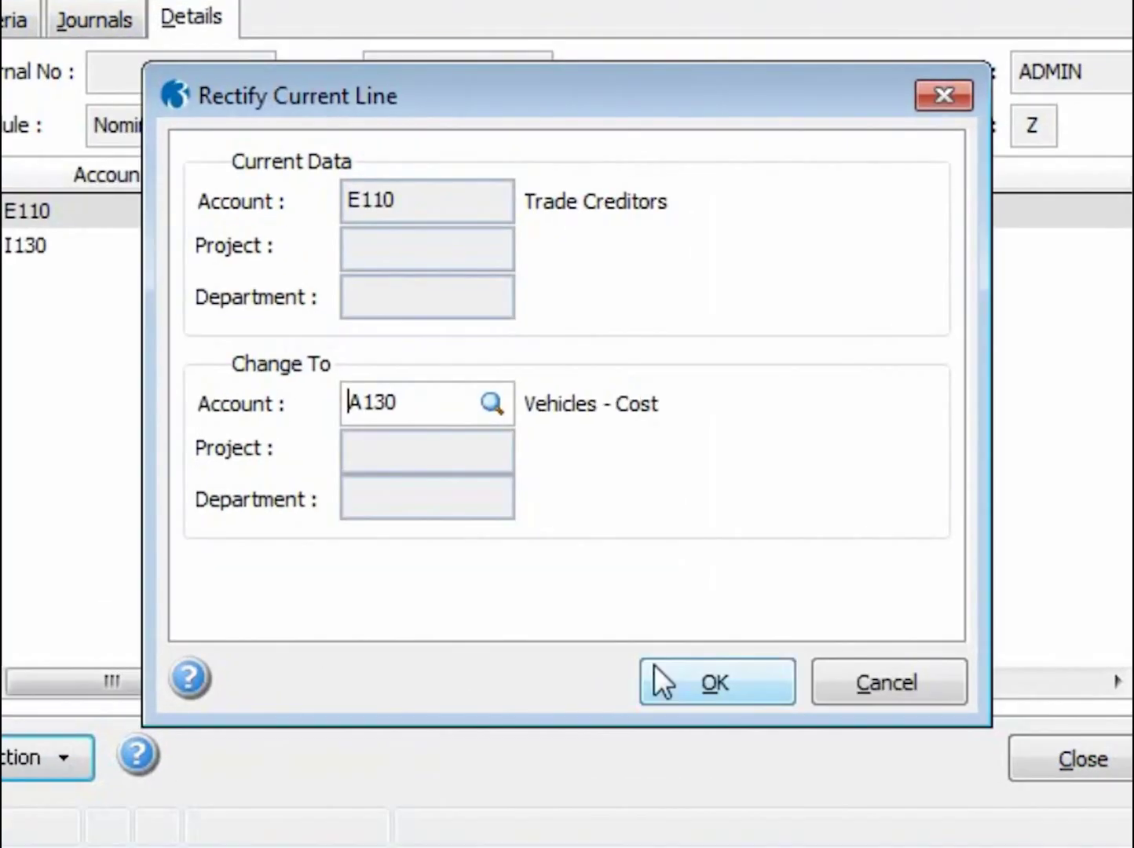
left_click(654, 677)
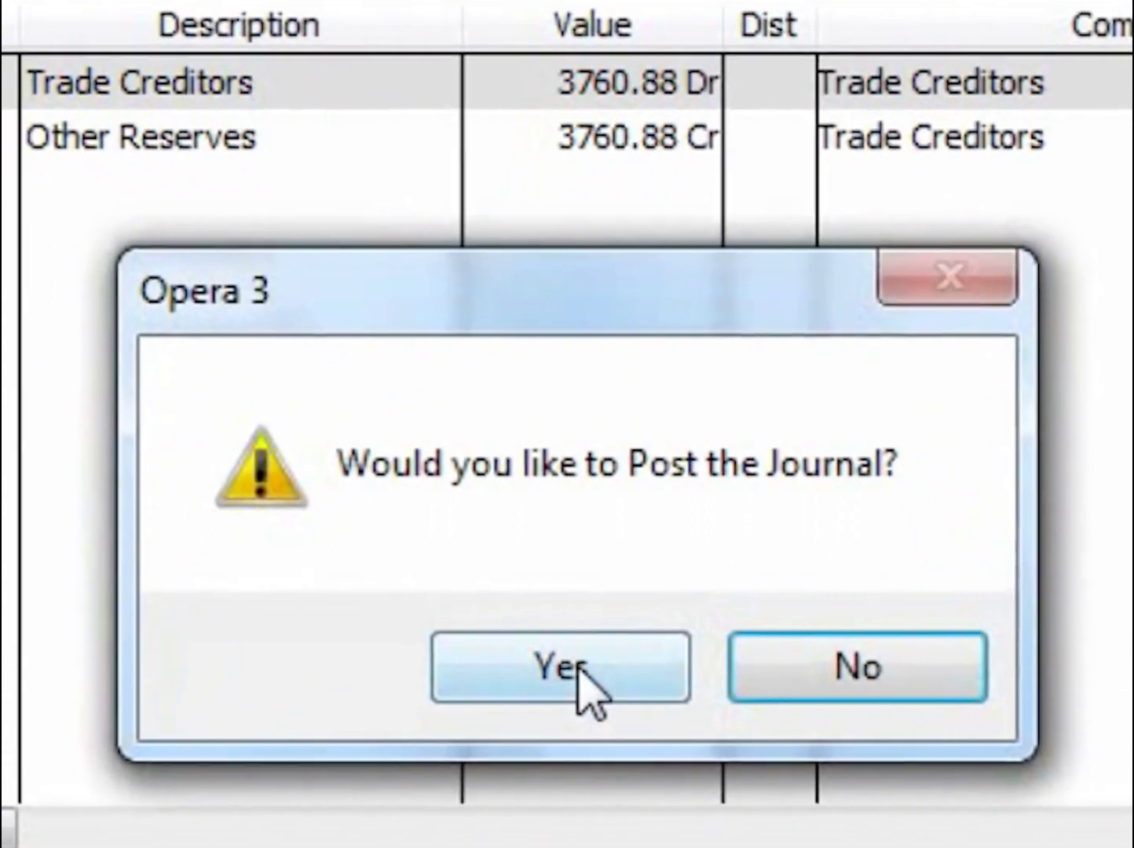
left_click(578, 670)
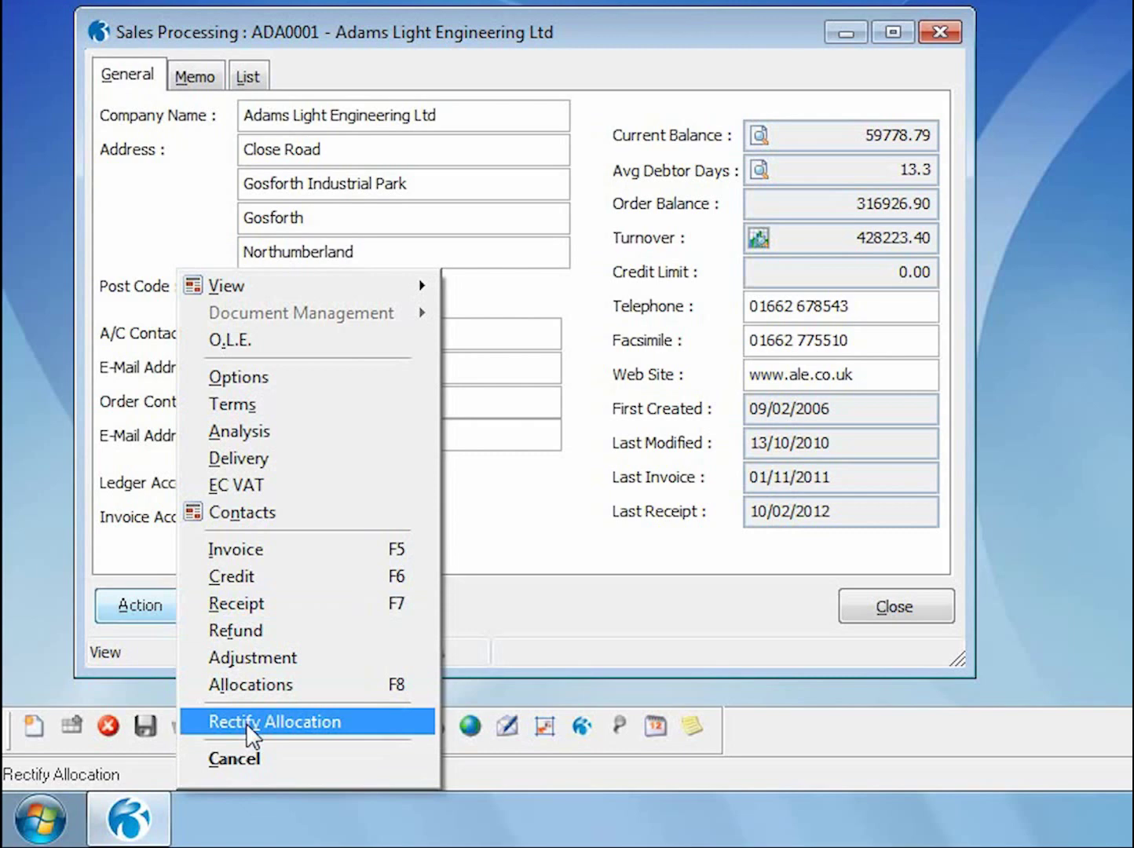
Step: Allocate the 000555 cheque receipt against invoice INV0007878 for Adams Light Engineering and save
left_click(245, 723)
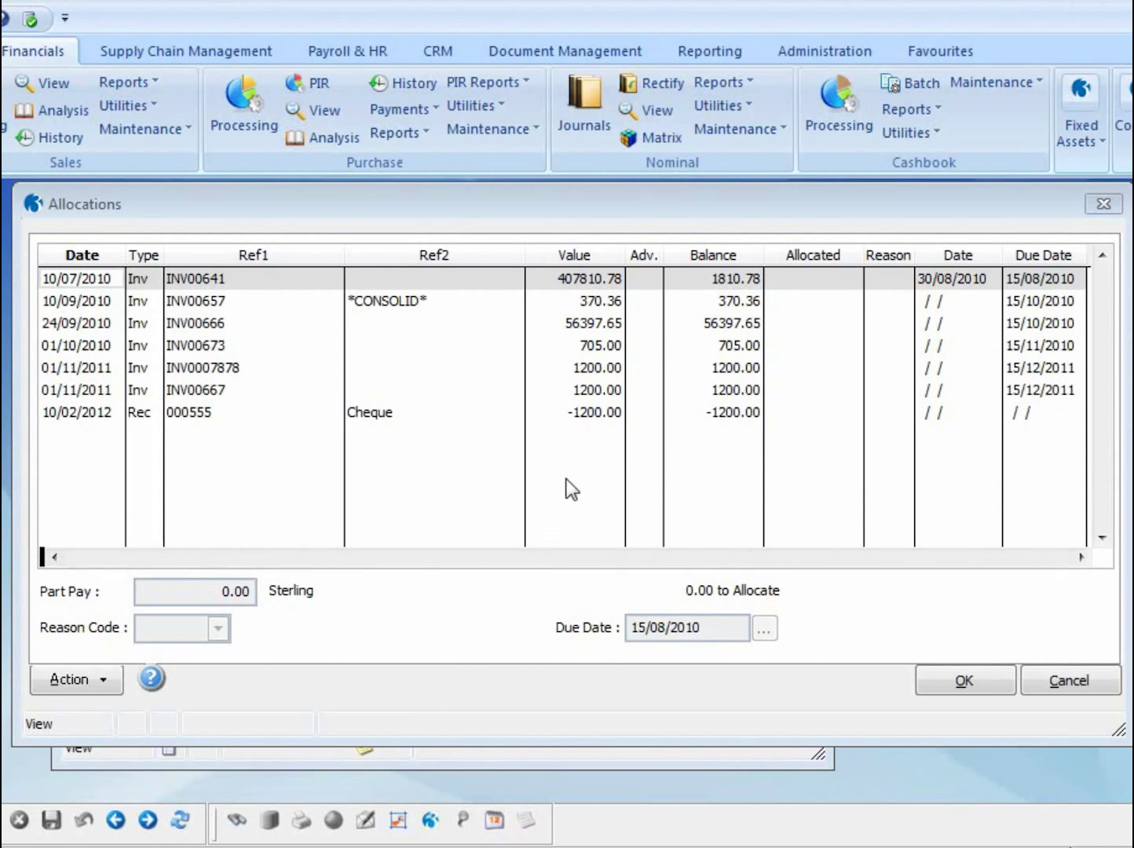
left_click(586, 411)
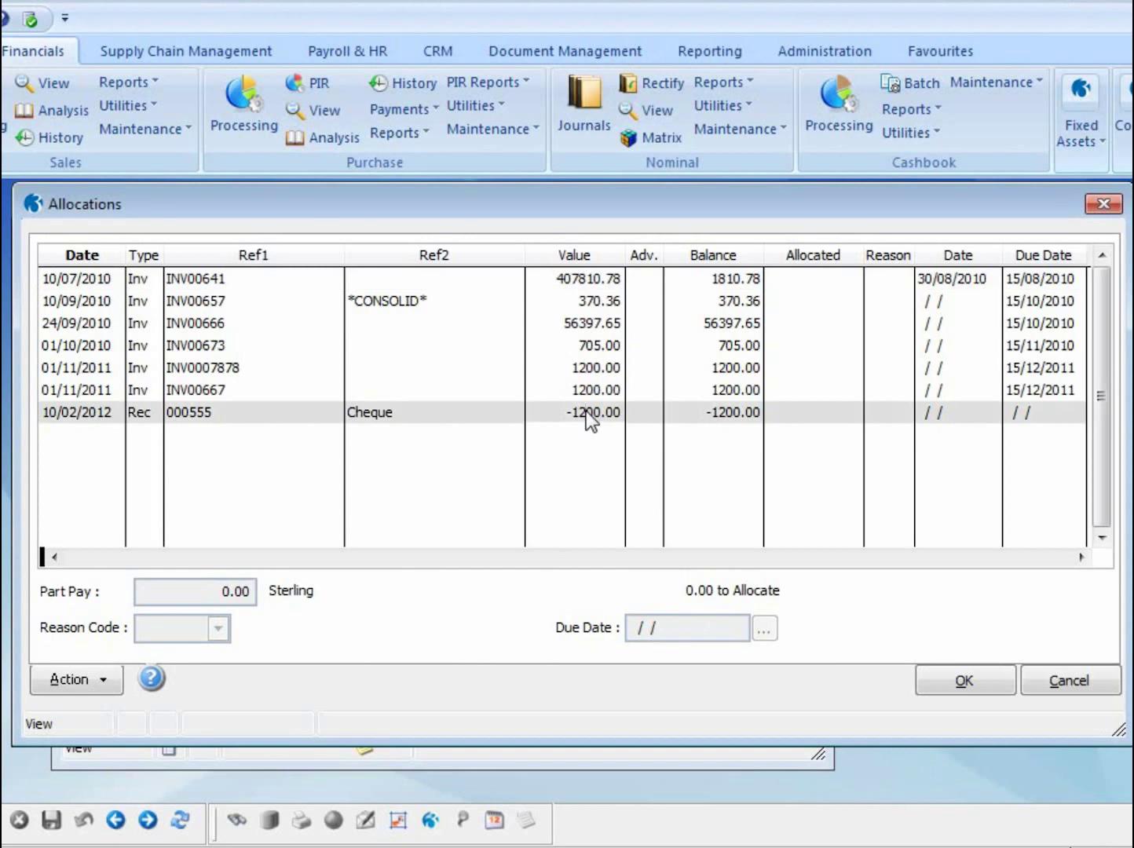
double_click(586, 411)
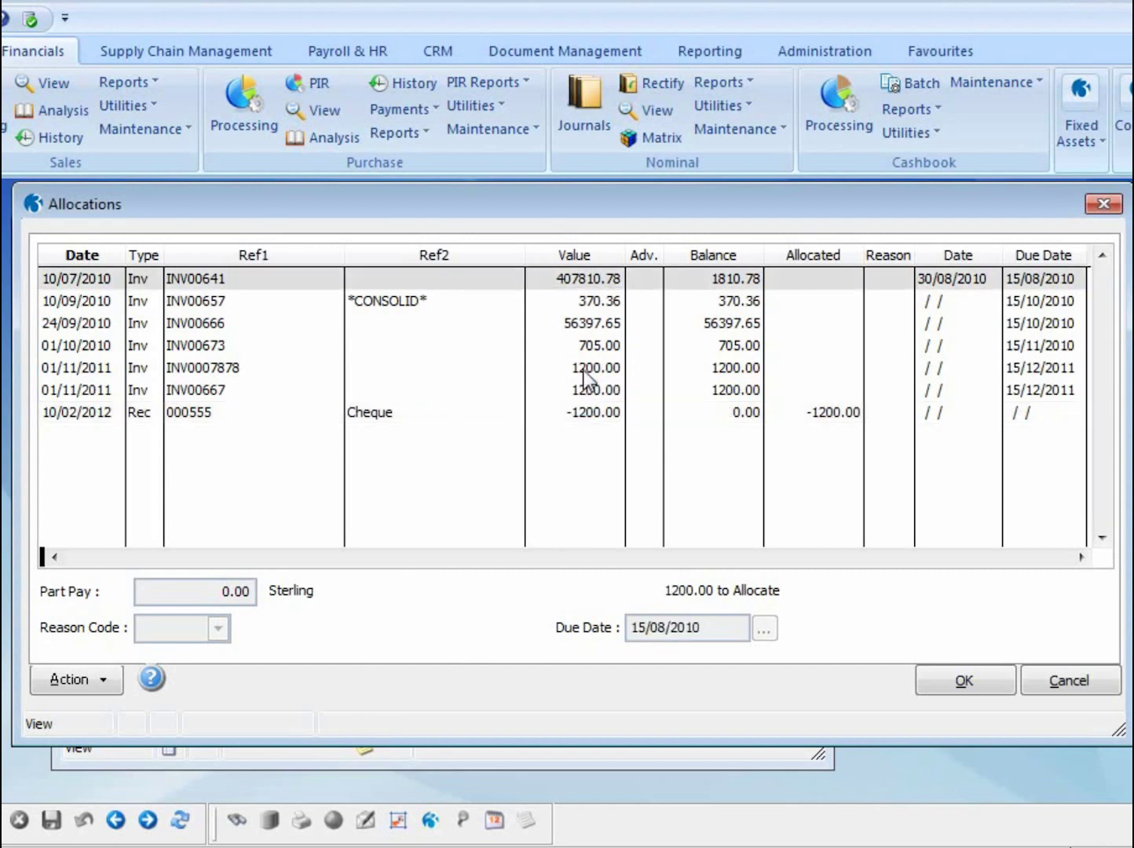
double_click(590, 370)
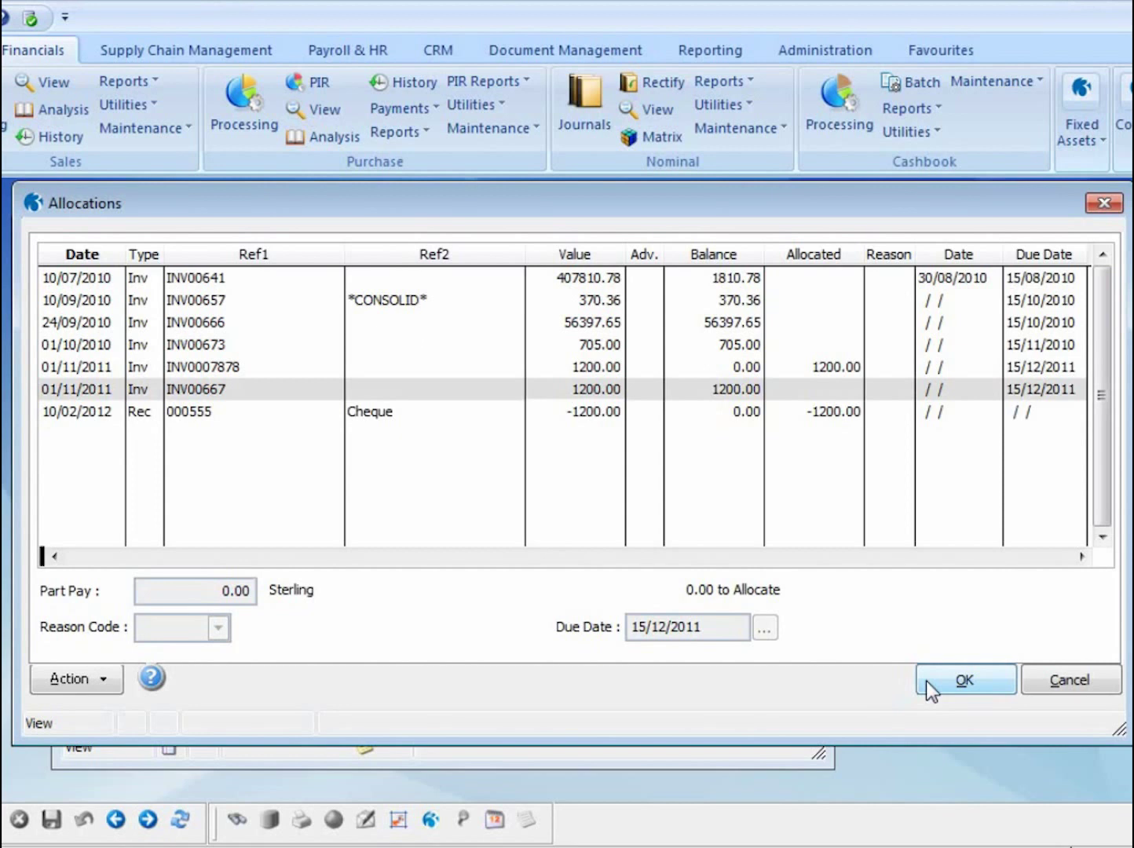
left_click(926, 681)
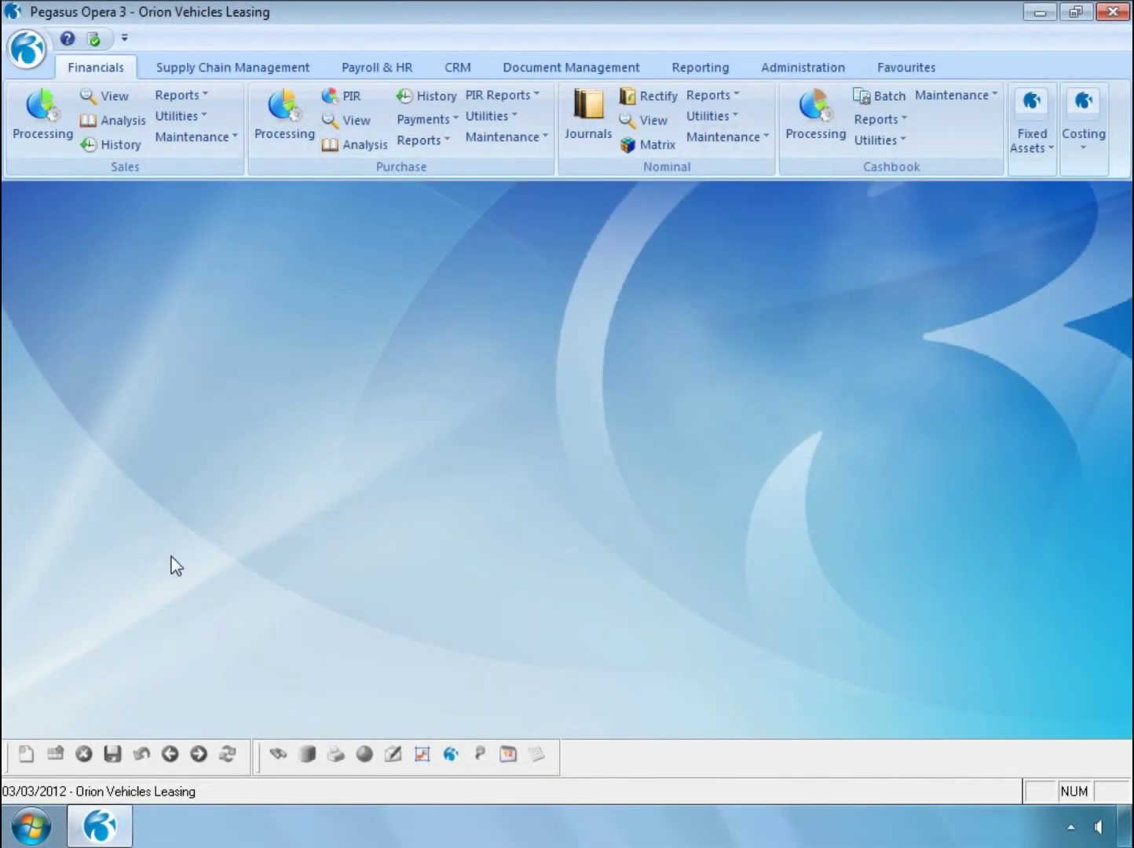
Step: Start Rectify Allocation for ADA0001 and list all allocated transactions over a blank-dated Selected Range
left_click(41, 129)
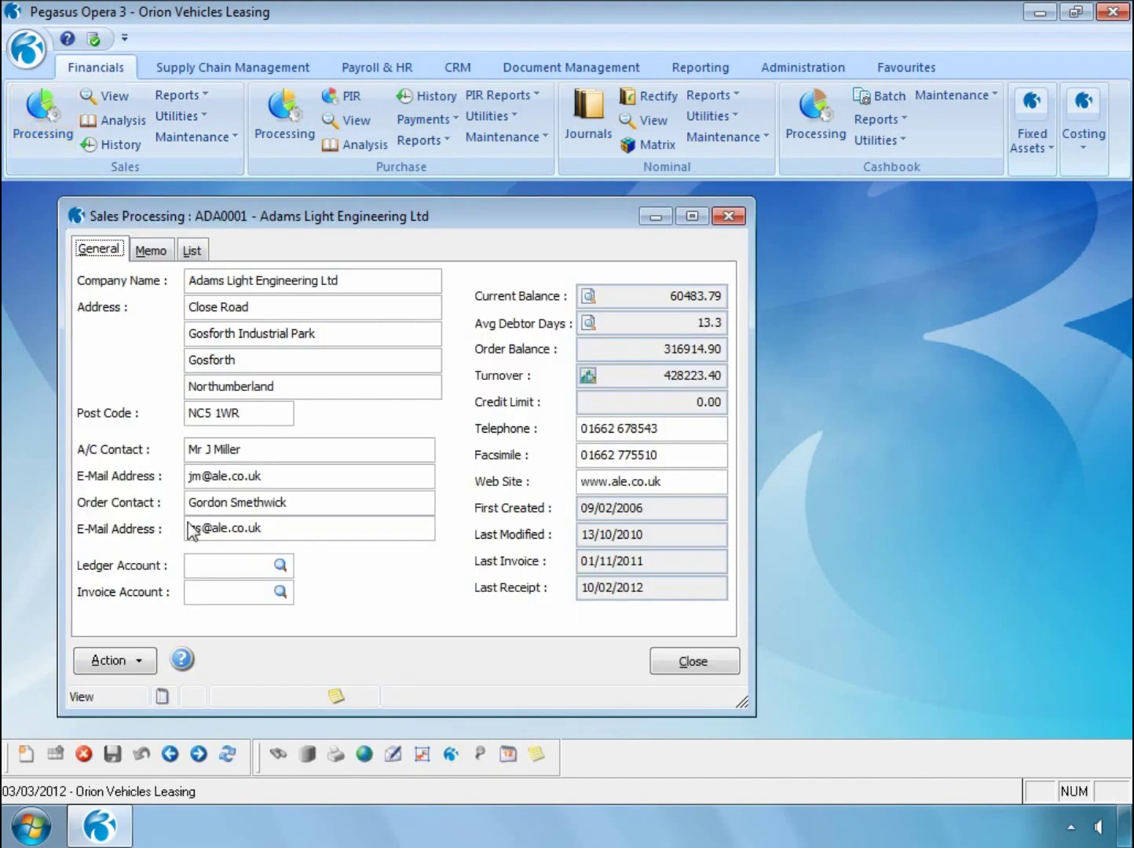
left_click(136, 668)
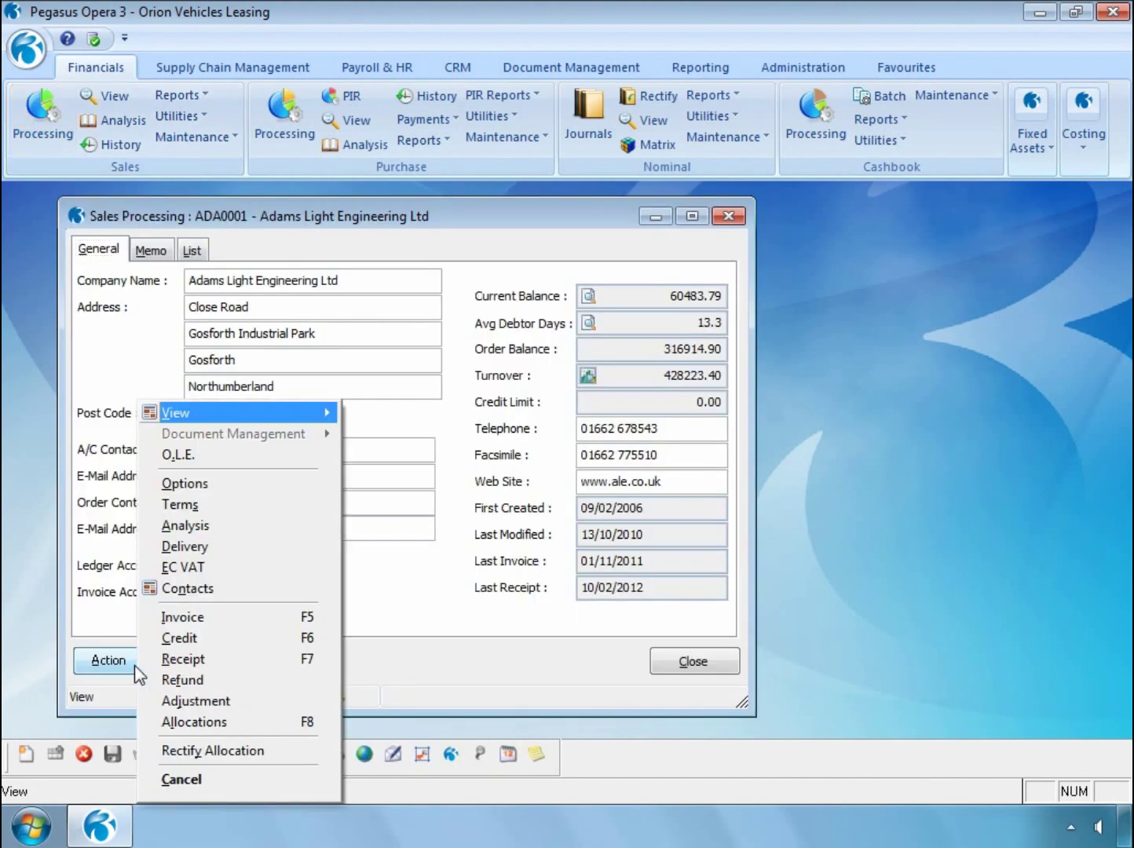
left_click(174, 743)
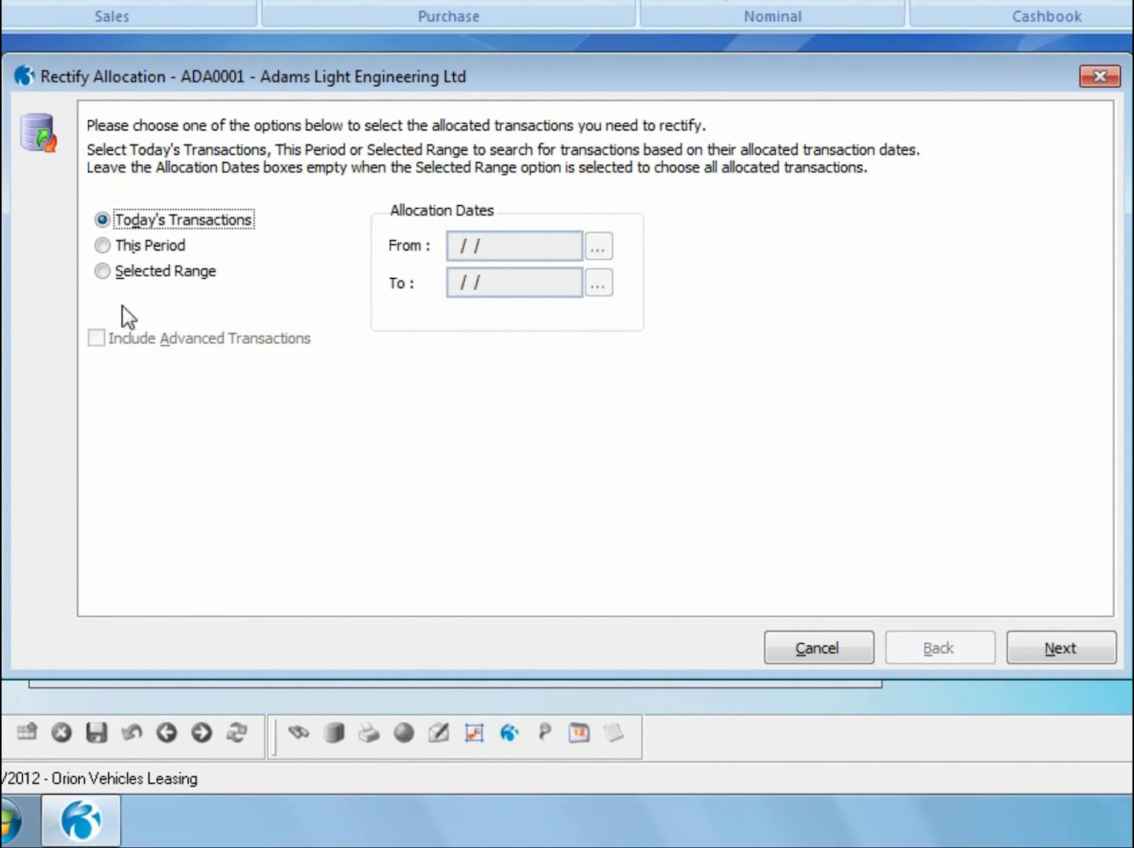
left_click(102, 271)
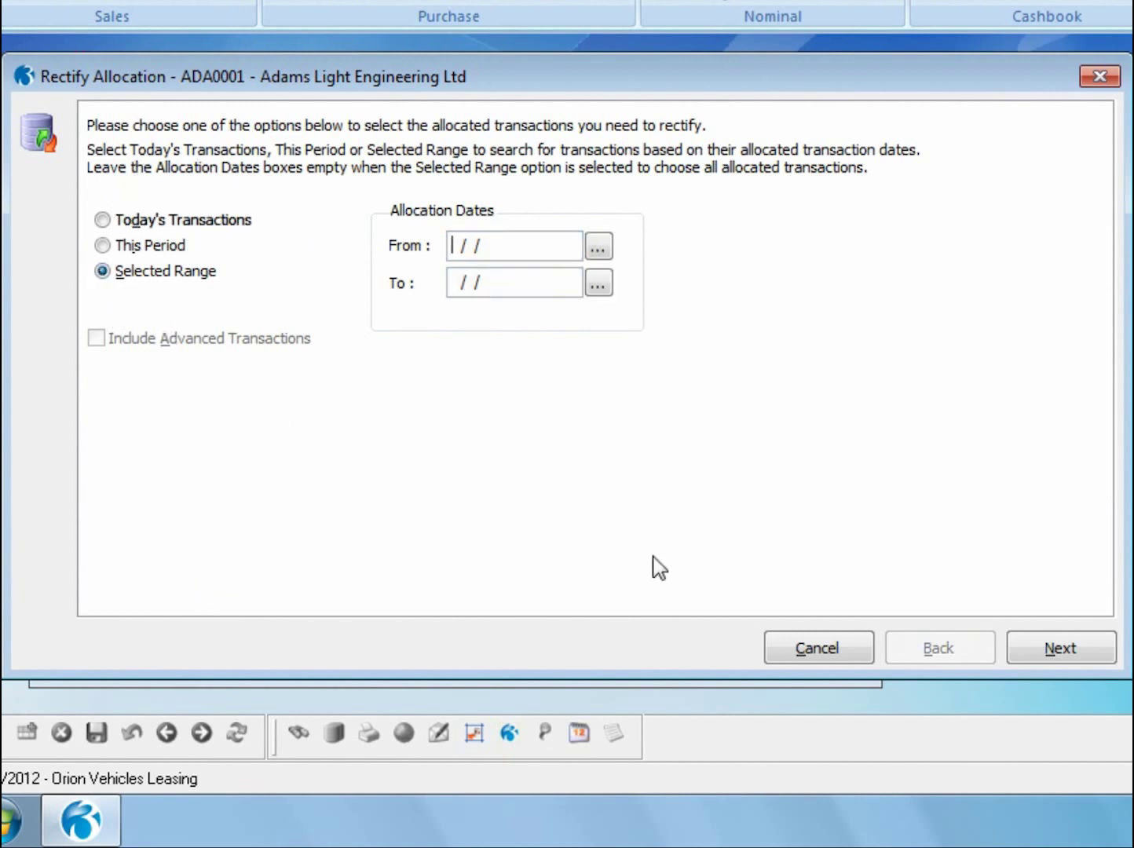
left_click(1051, 662)
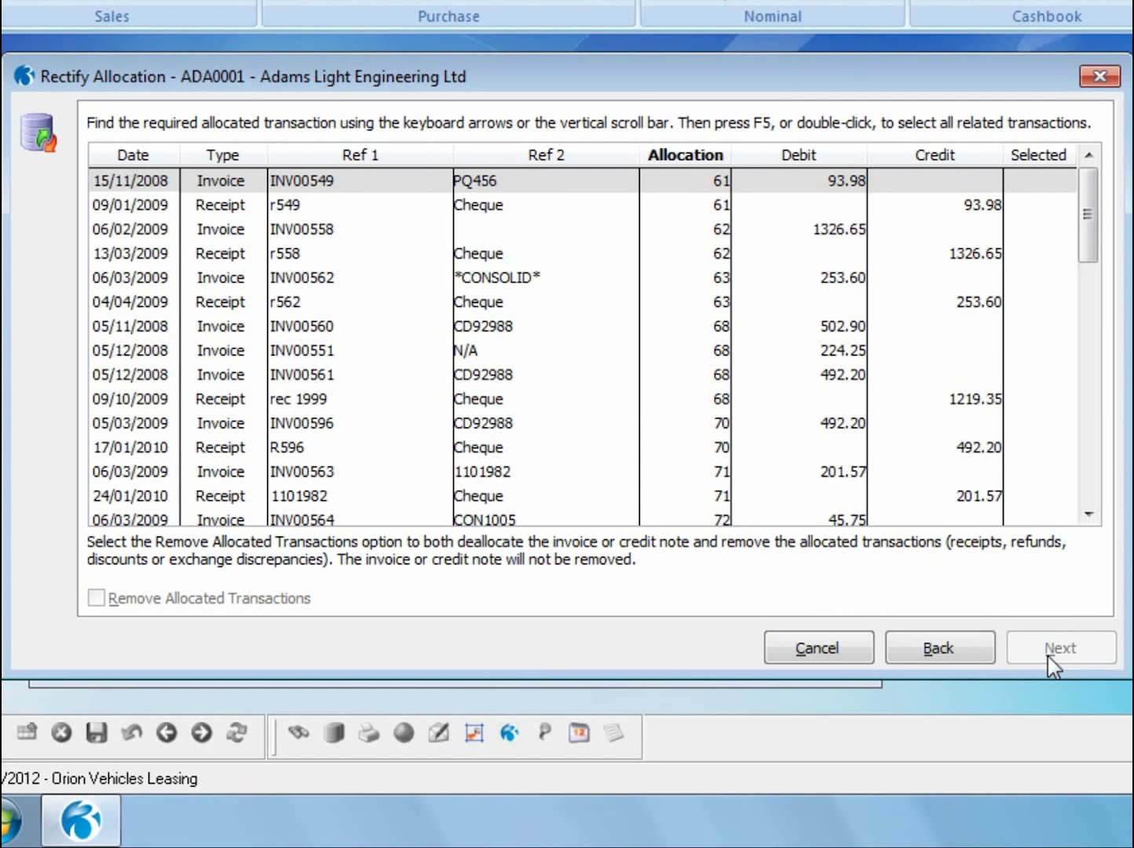
Step: Search the allocated transactions list for invoice Inv0007878
right_click(379, 155)
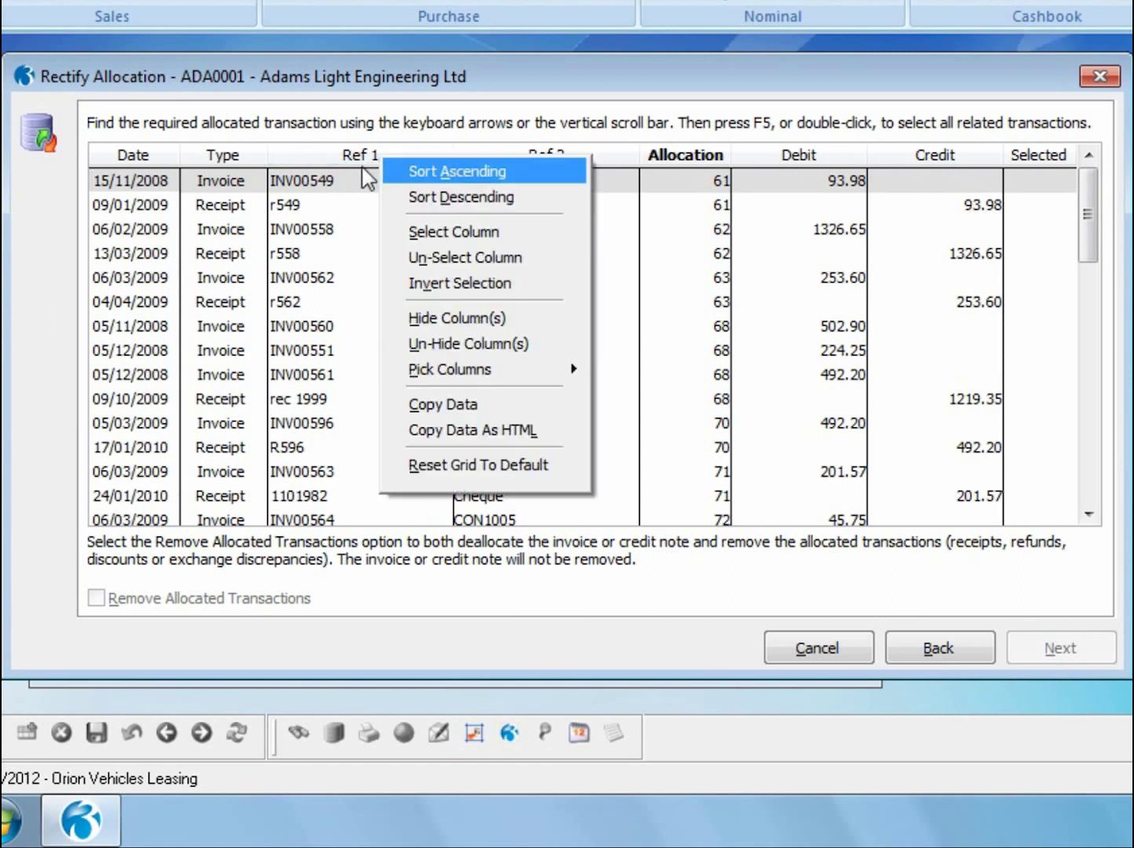
left_click(349, 189)
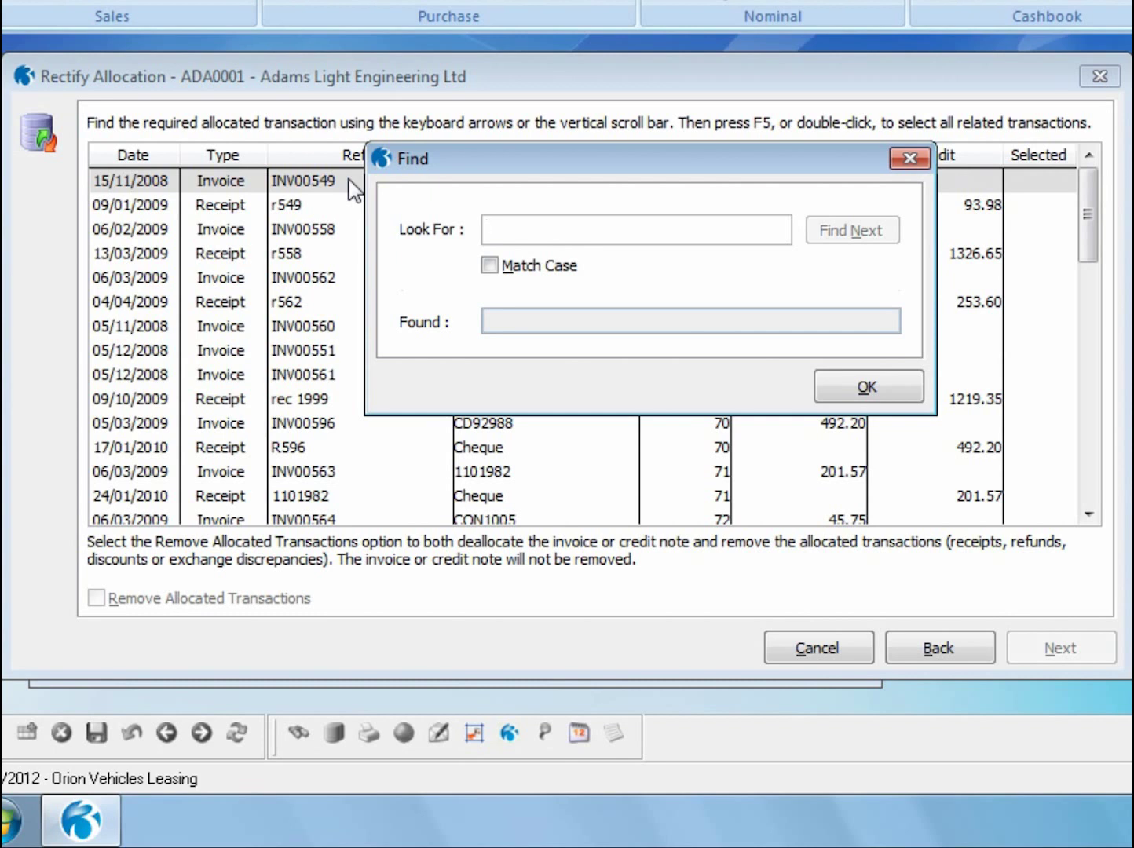
type("1nv")
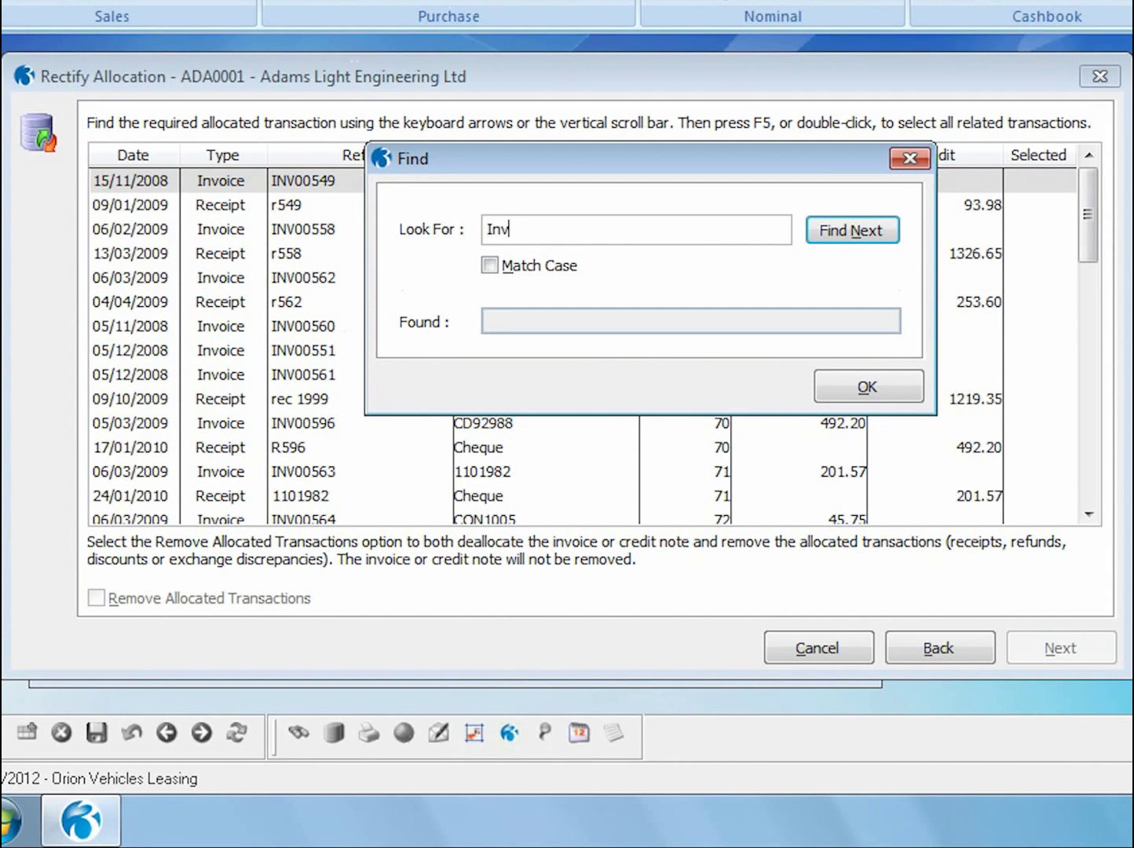
type("0007878")
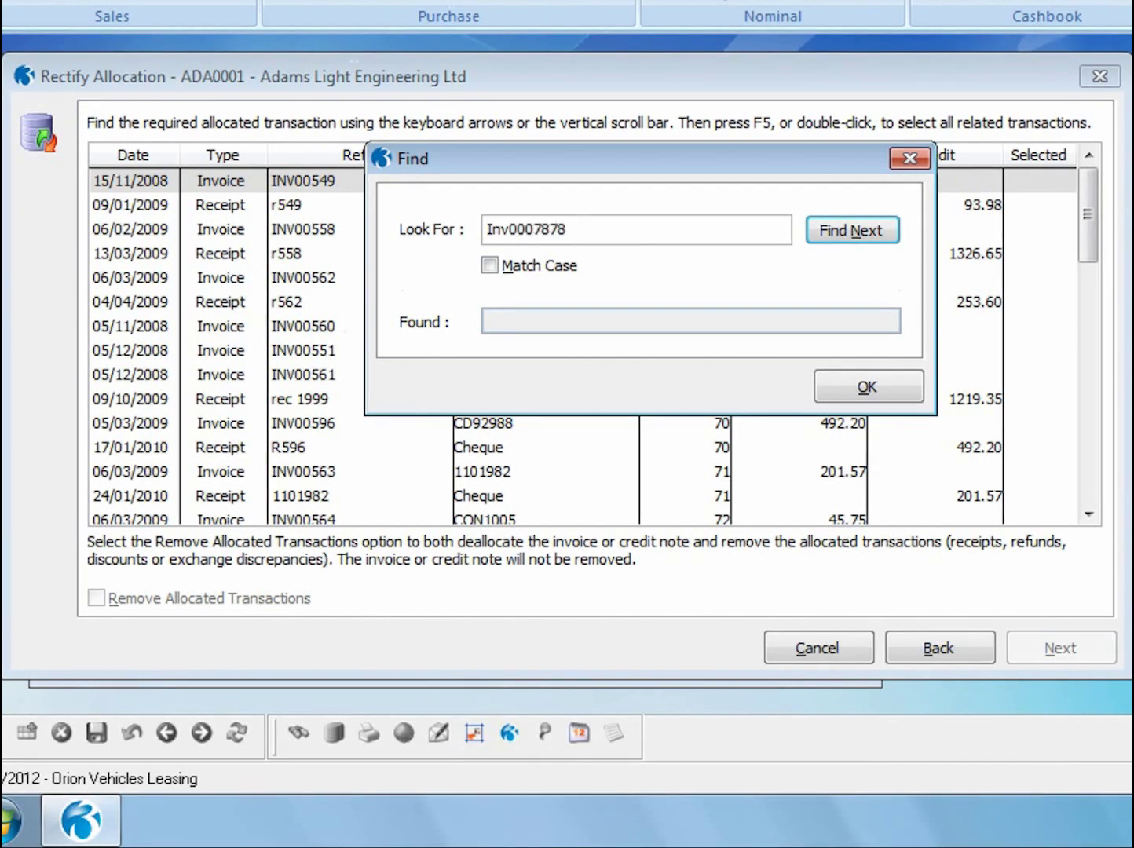
left_click(834, 232)
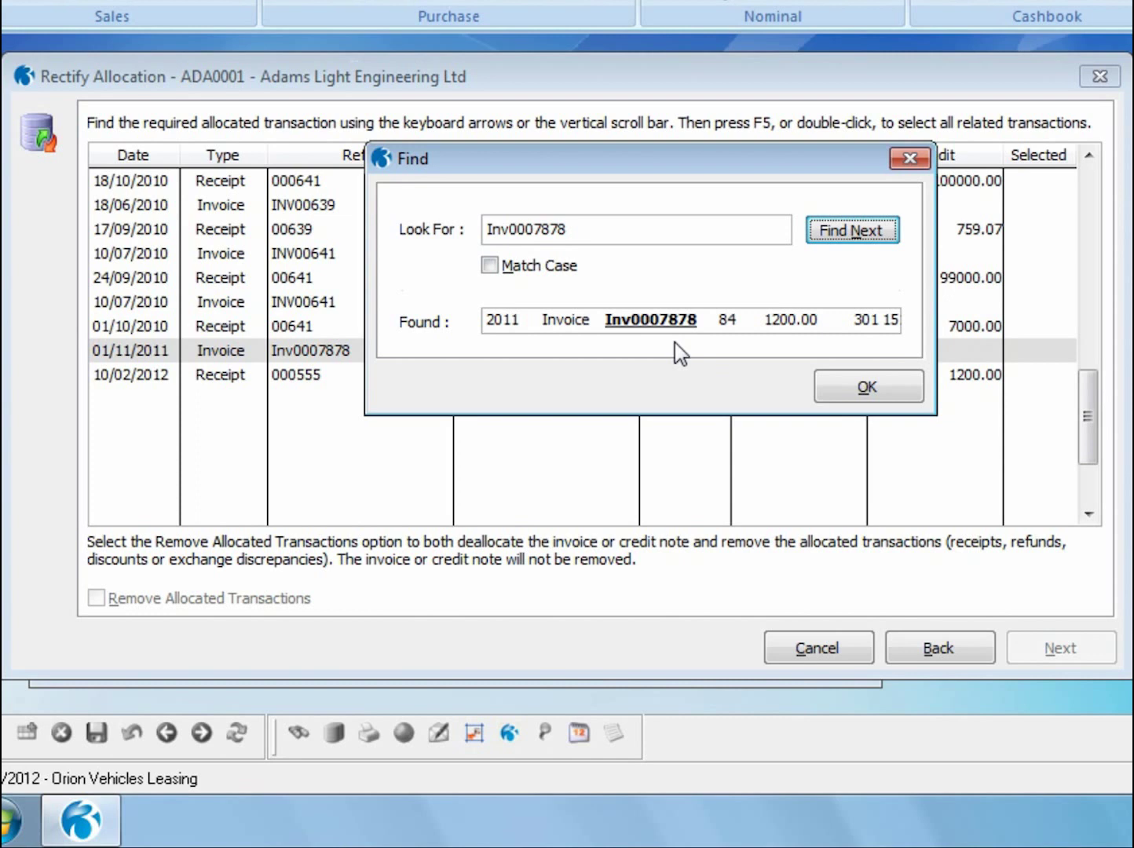
left_click(830, 394)
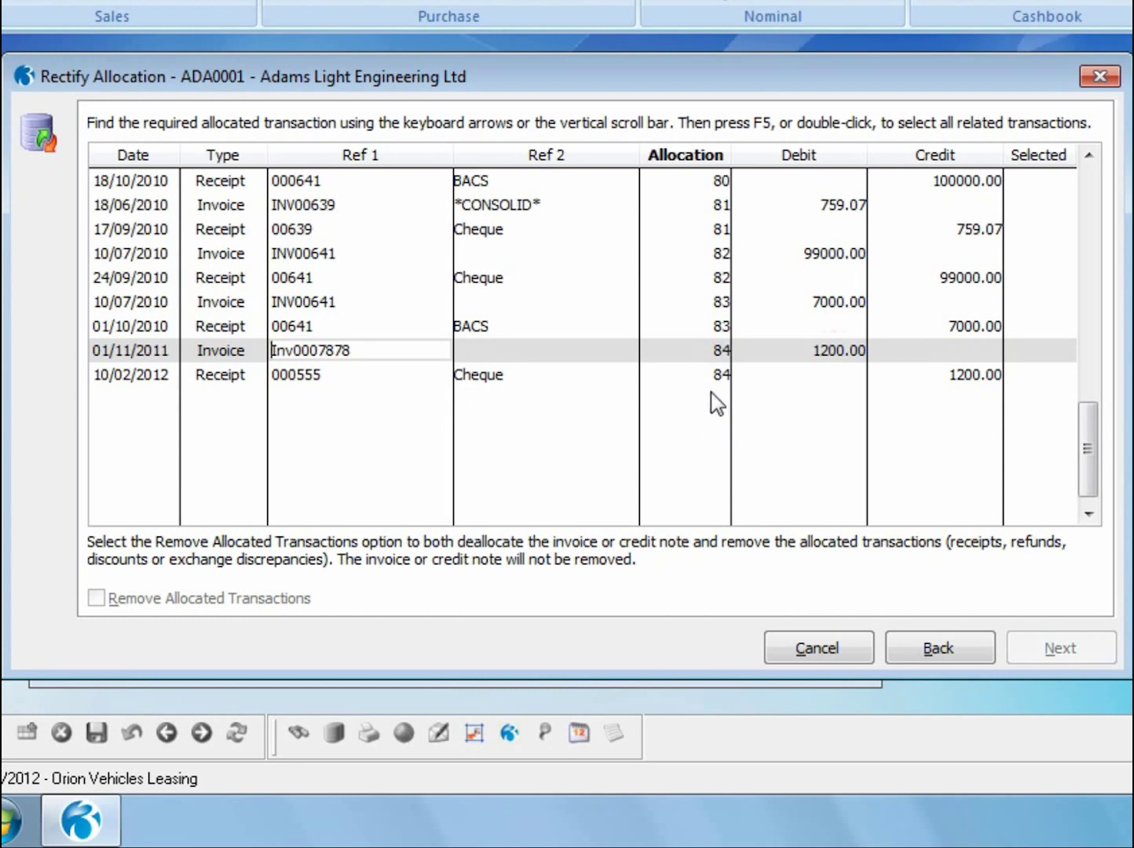
Step: Select invoice Inv0007878 with its allocation 84 partner receipt 000555 and continue to confirmation
left_click(703, 354)
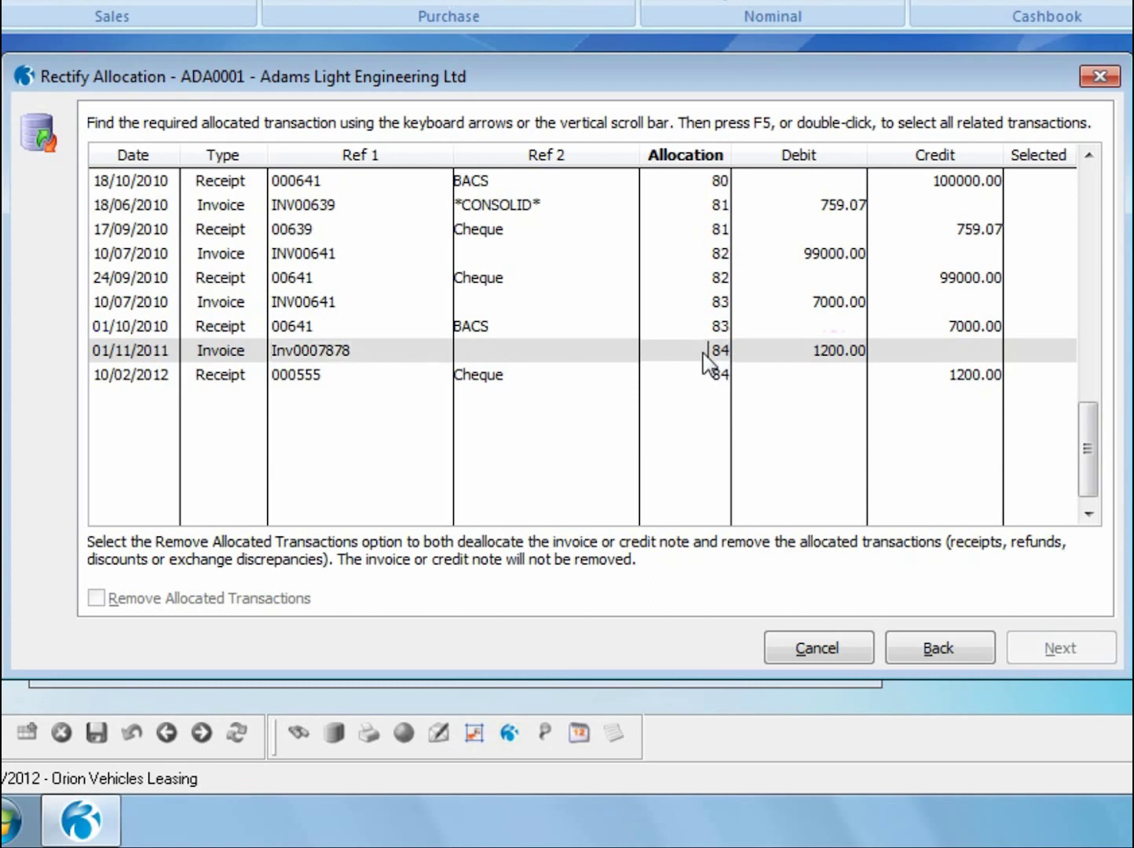
double_click(704, 353)
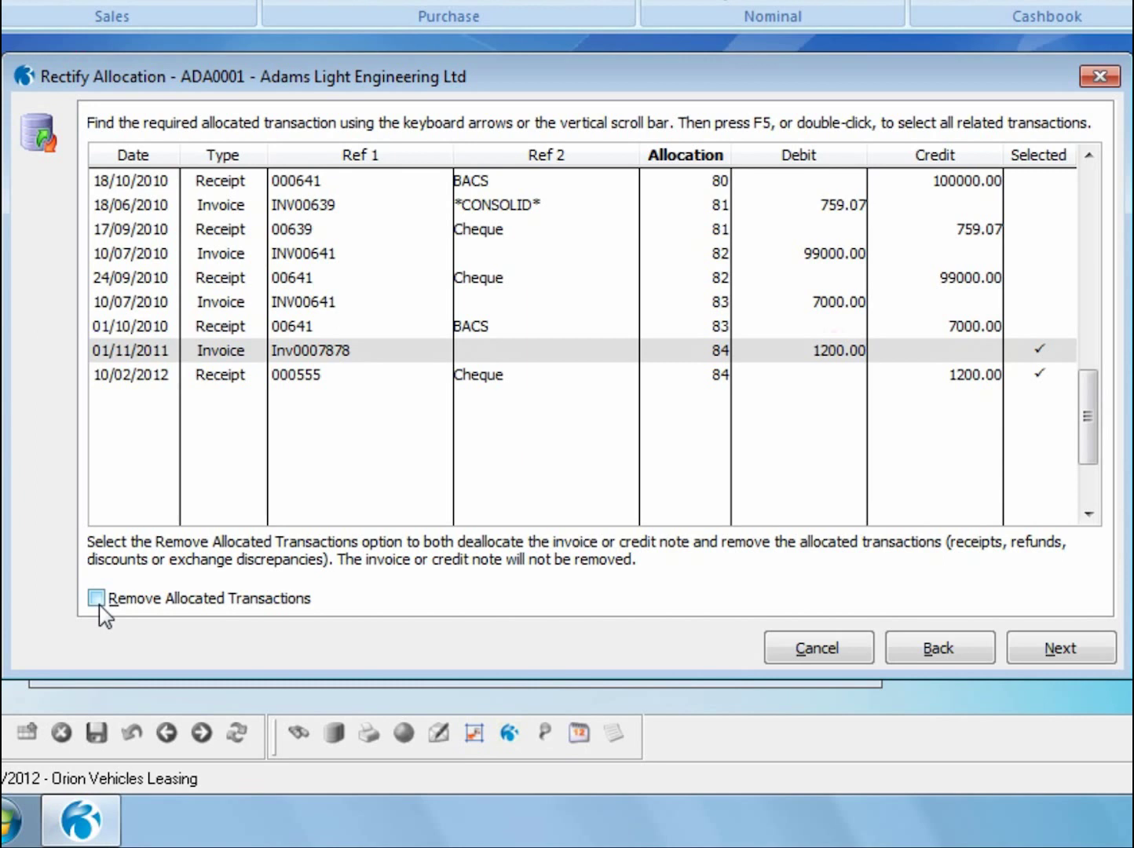
left_click(1051, 653)
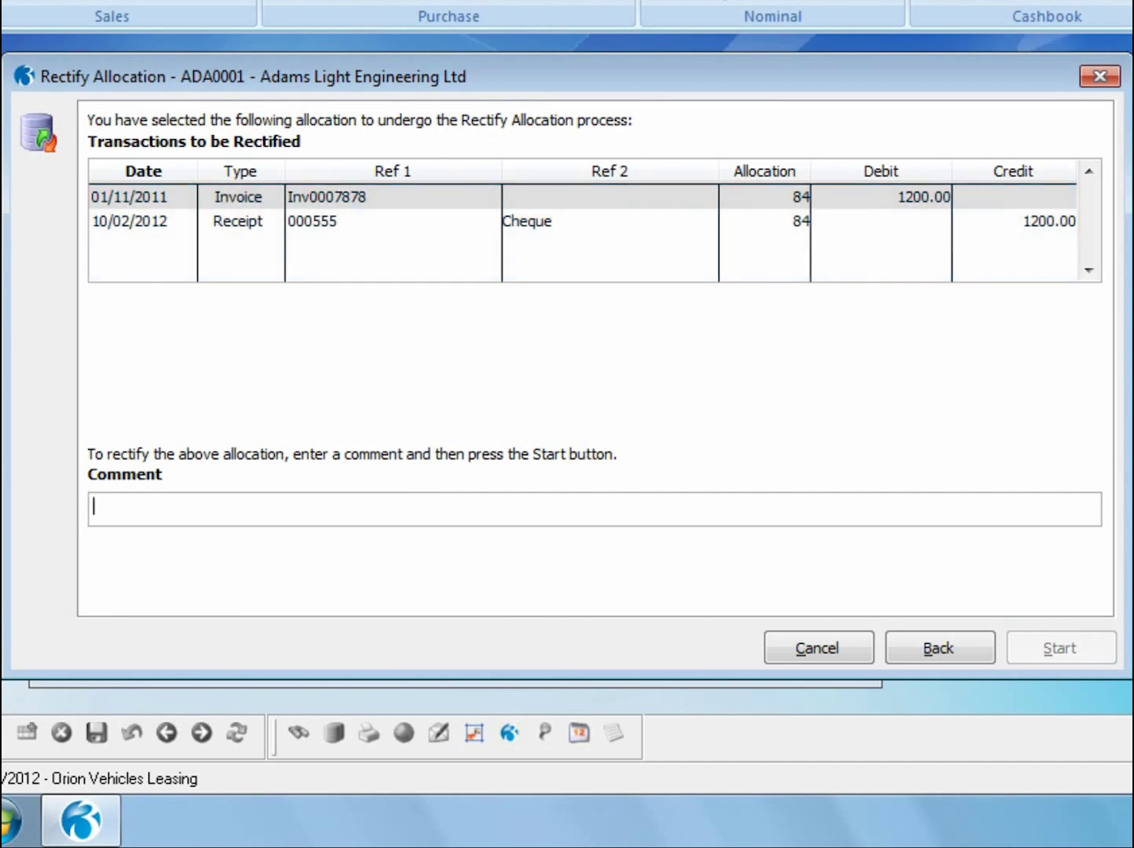
Step: Enter the comment 'Paid incorrect invoice' and start the Rectify Allocation process
type("Paid incor")
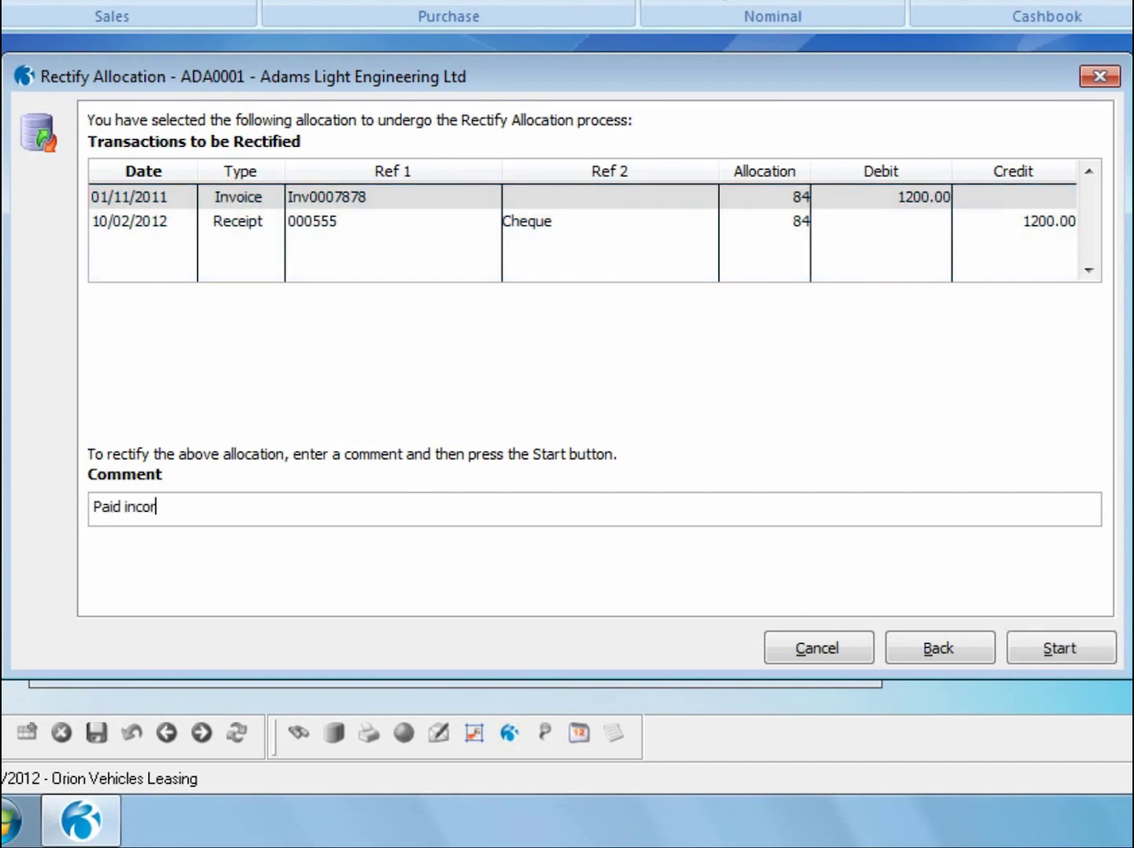
type("rect invoice")
left_click(1029, 663)
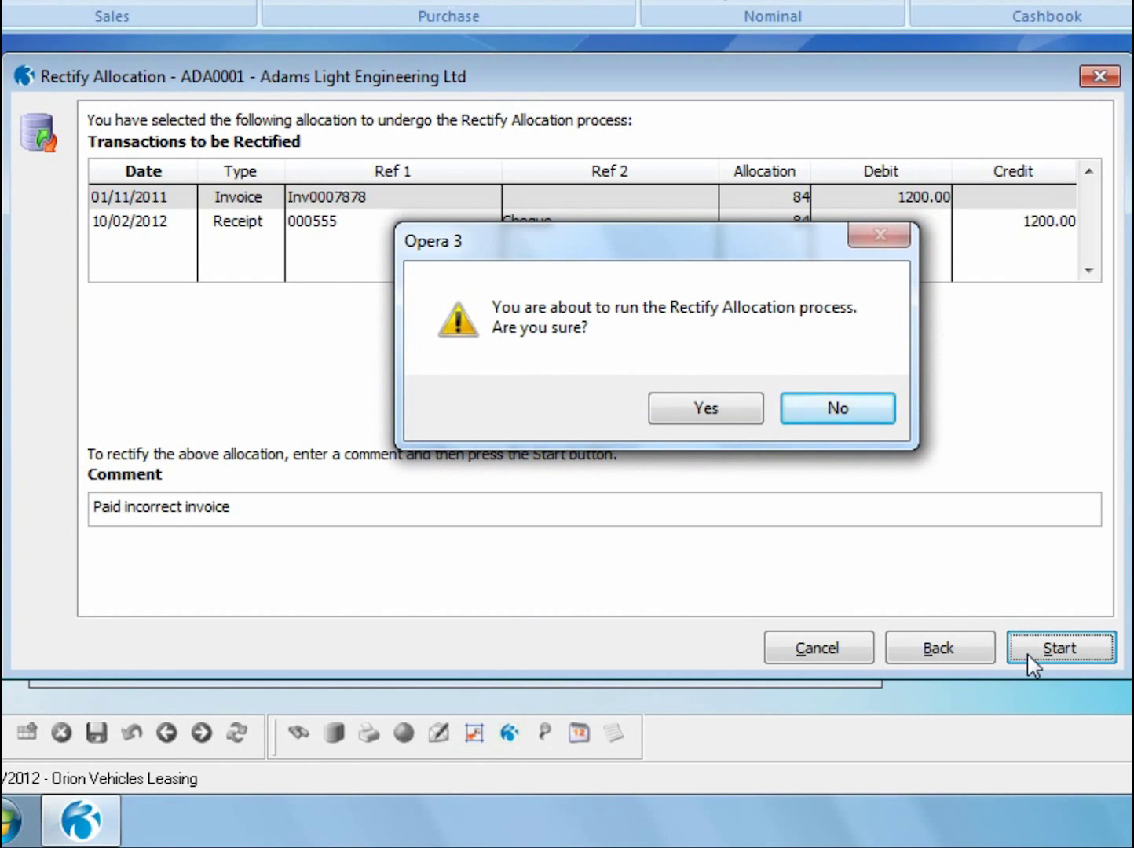
Step: Confirm the rectification, view the Rectified Allocations Audit on screen, finish, and opt to reallocate
left_click(683, 410)
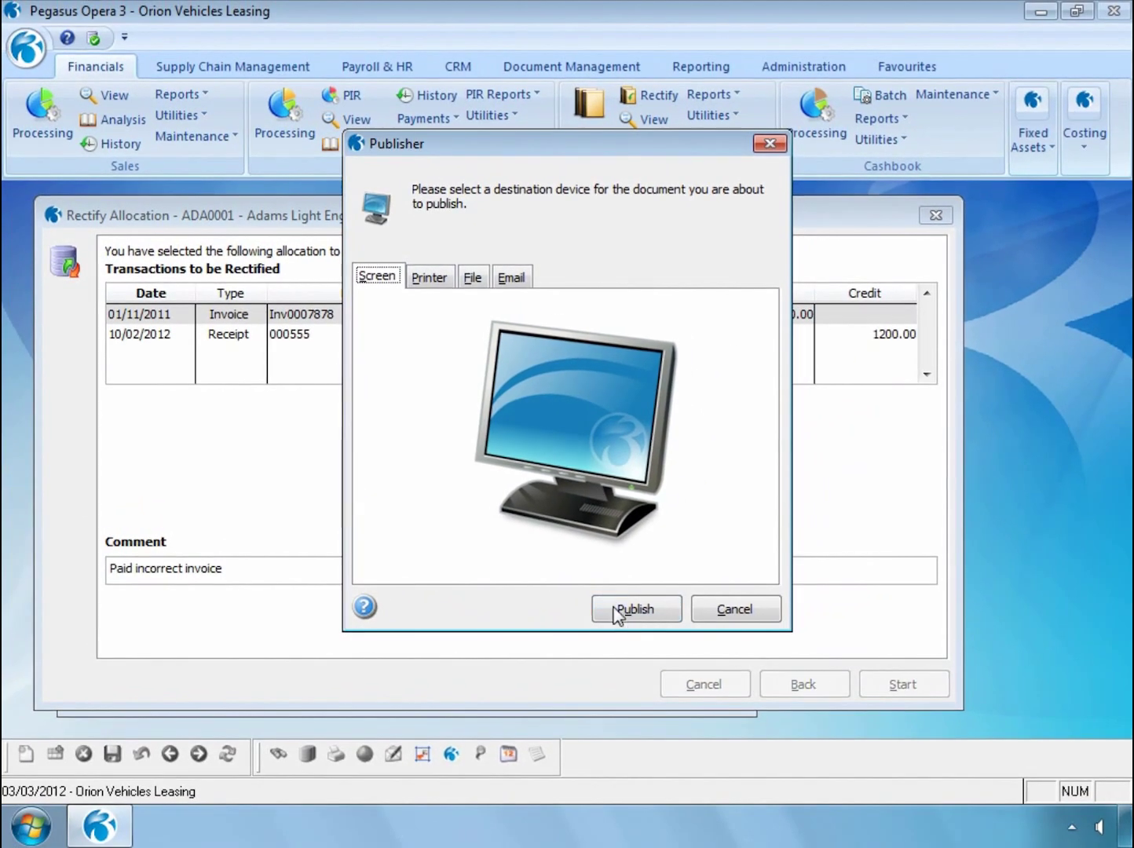
left_click(615, 610)
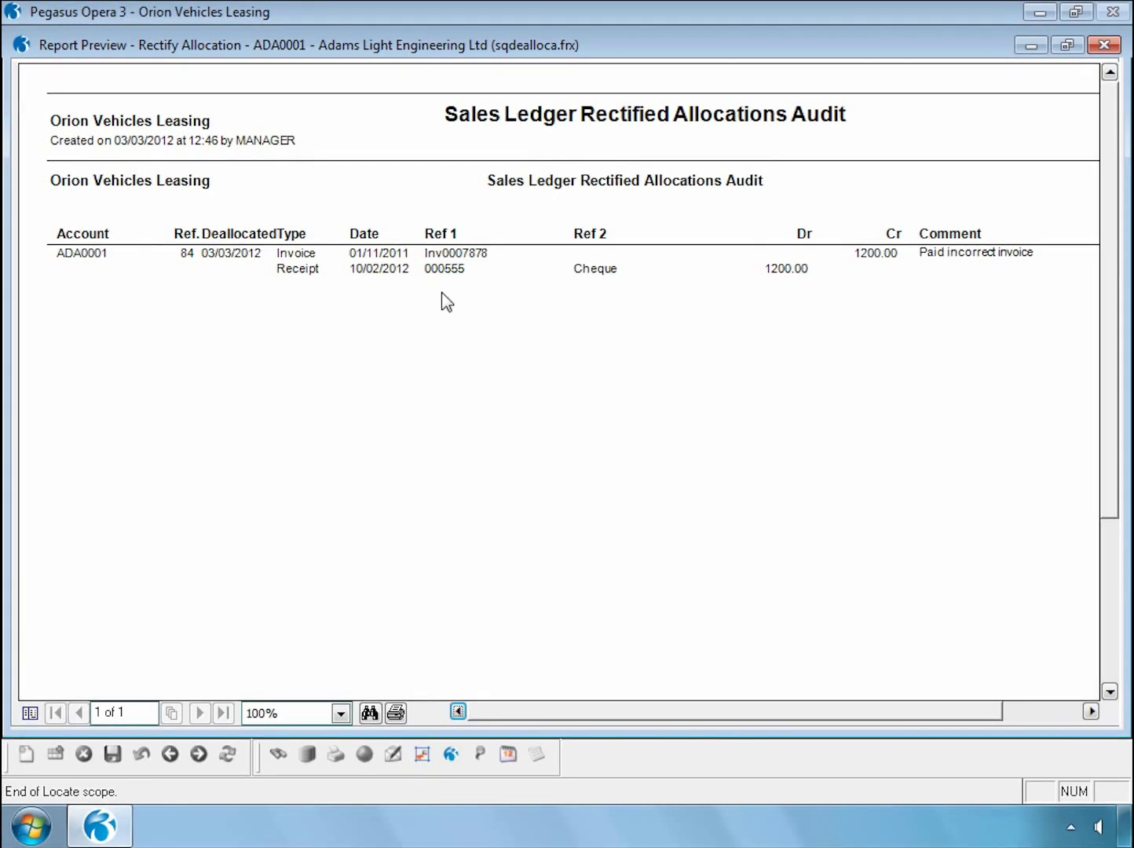
left_click(1103, 45)
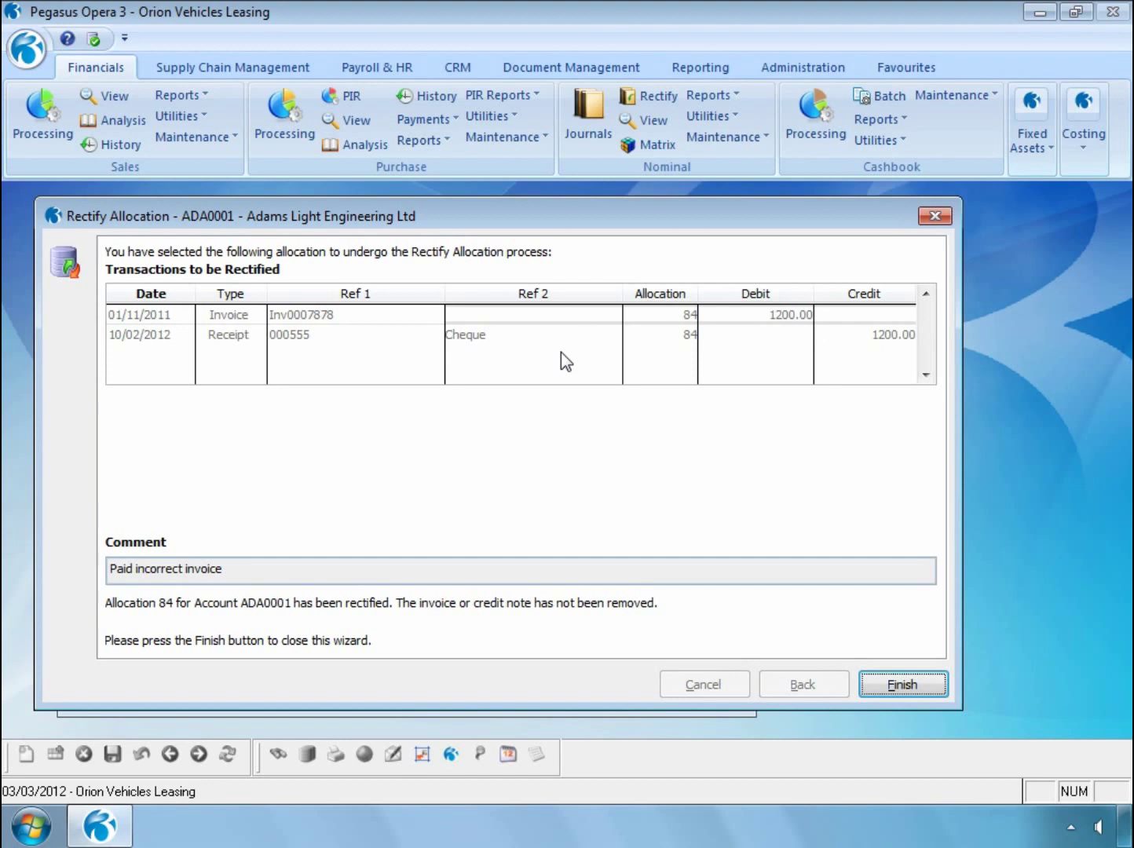
left_click(885, 681)
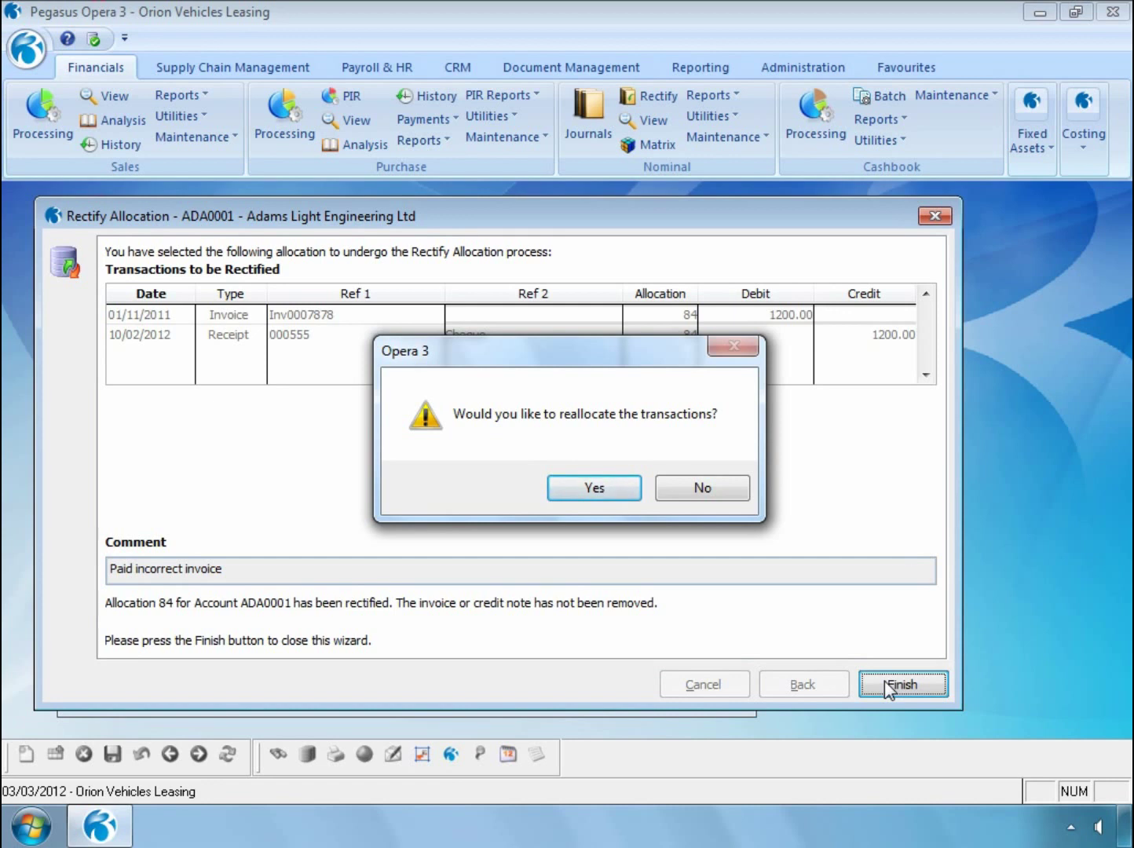
left_click(575, 492)
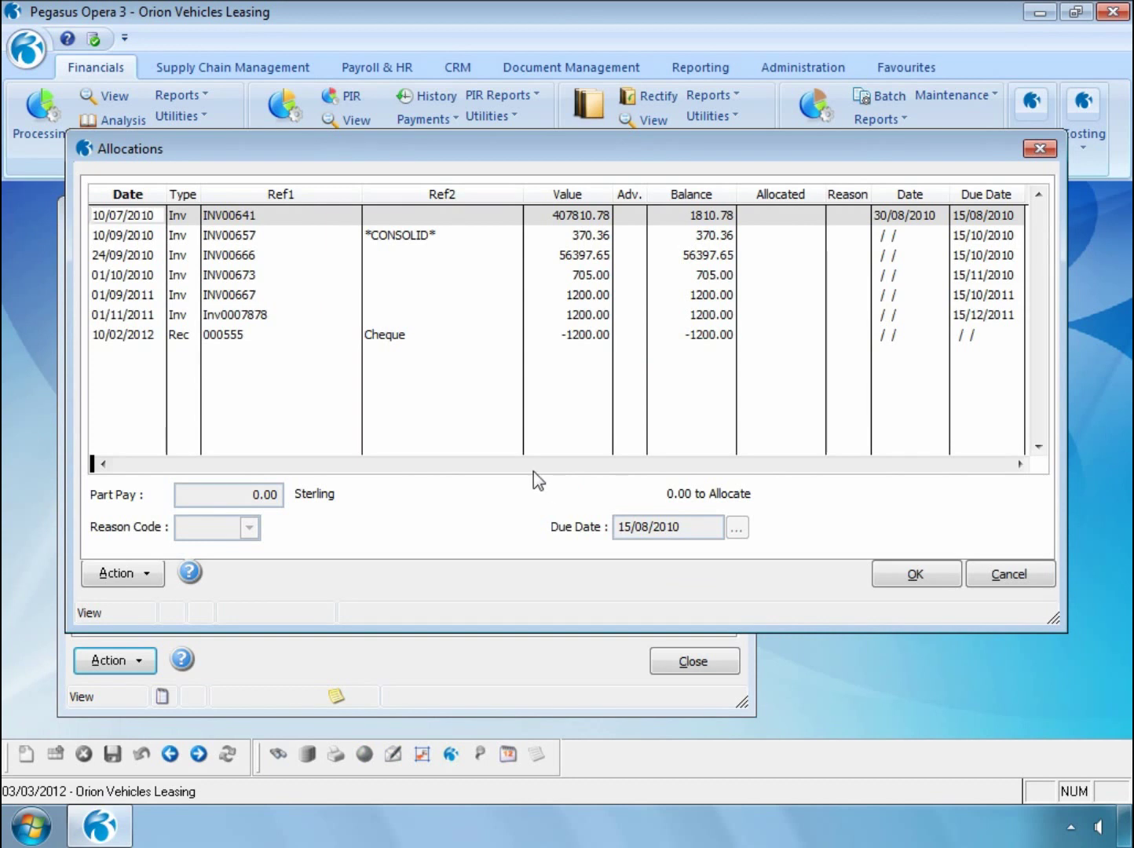
Step: Allocate the 1200.00 receipt 000555 against invoice INV00667 and close the Allocations window
double_click(425, 337)
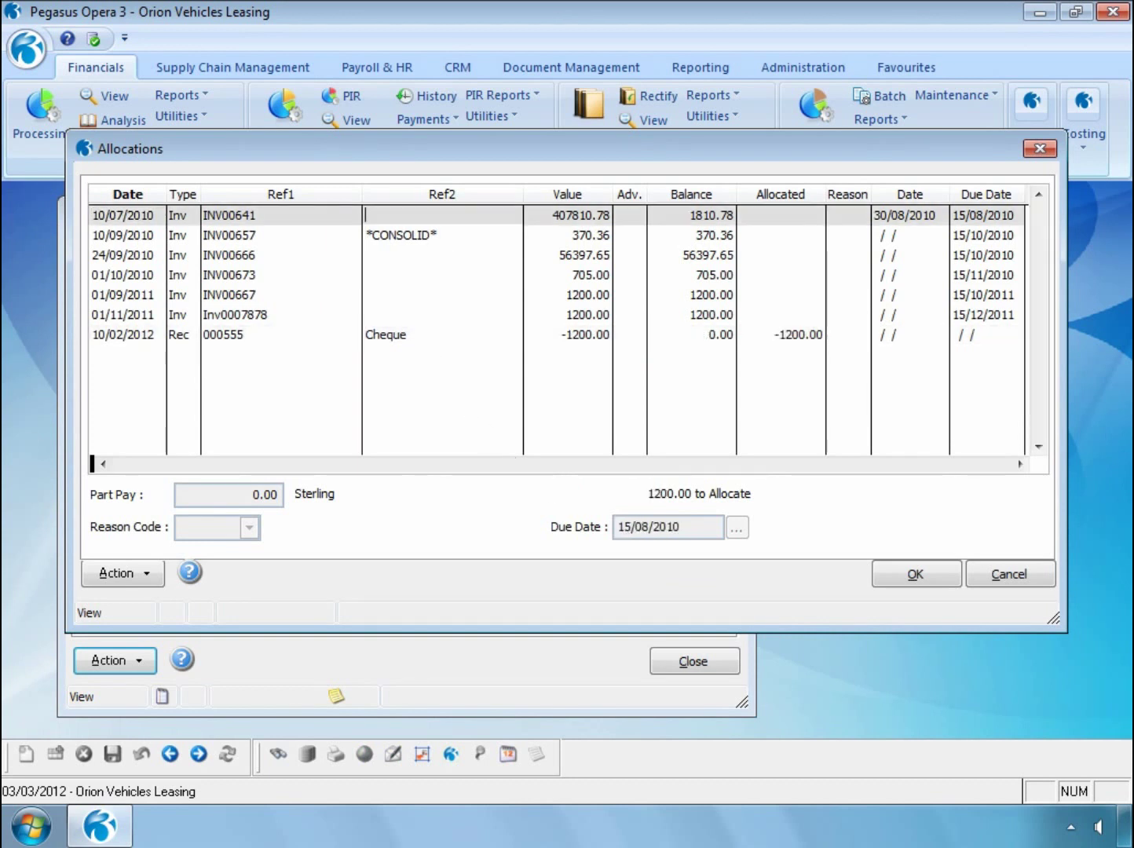
left_click(413, 299)
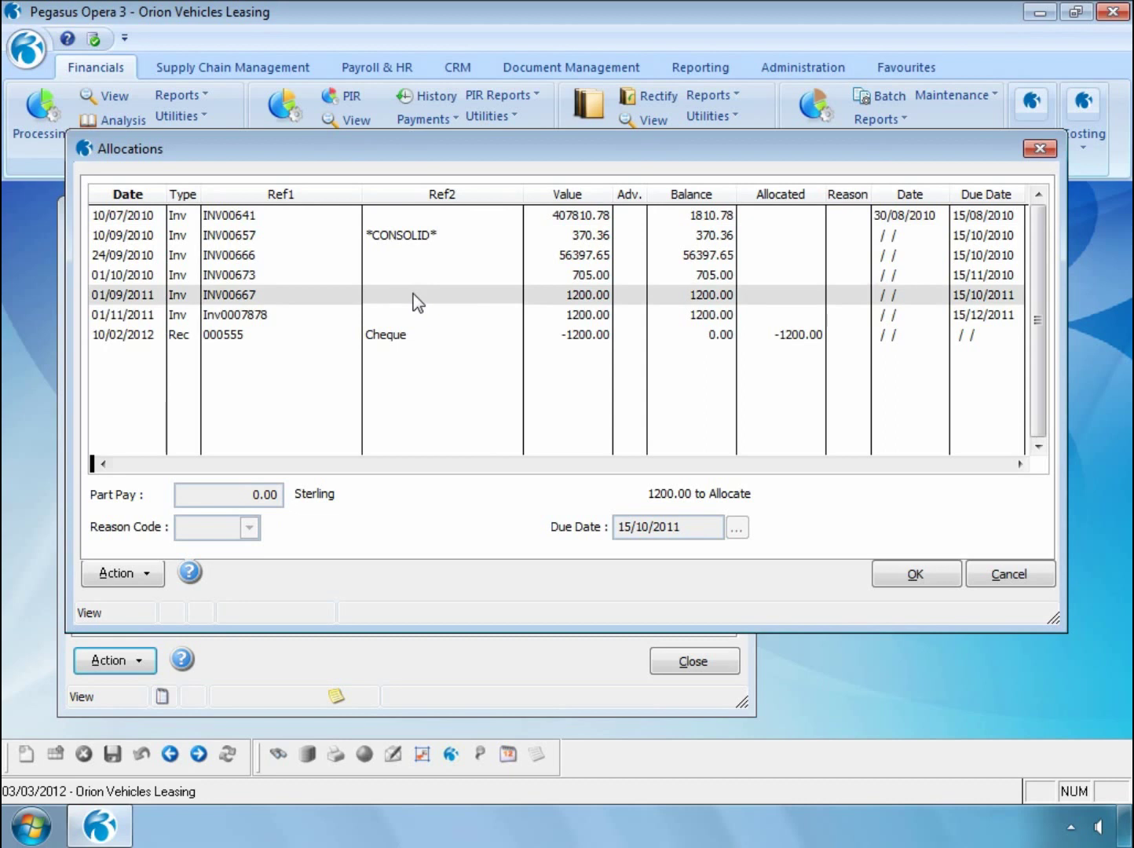
double_click(414, 296)
left_click(414, 314)
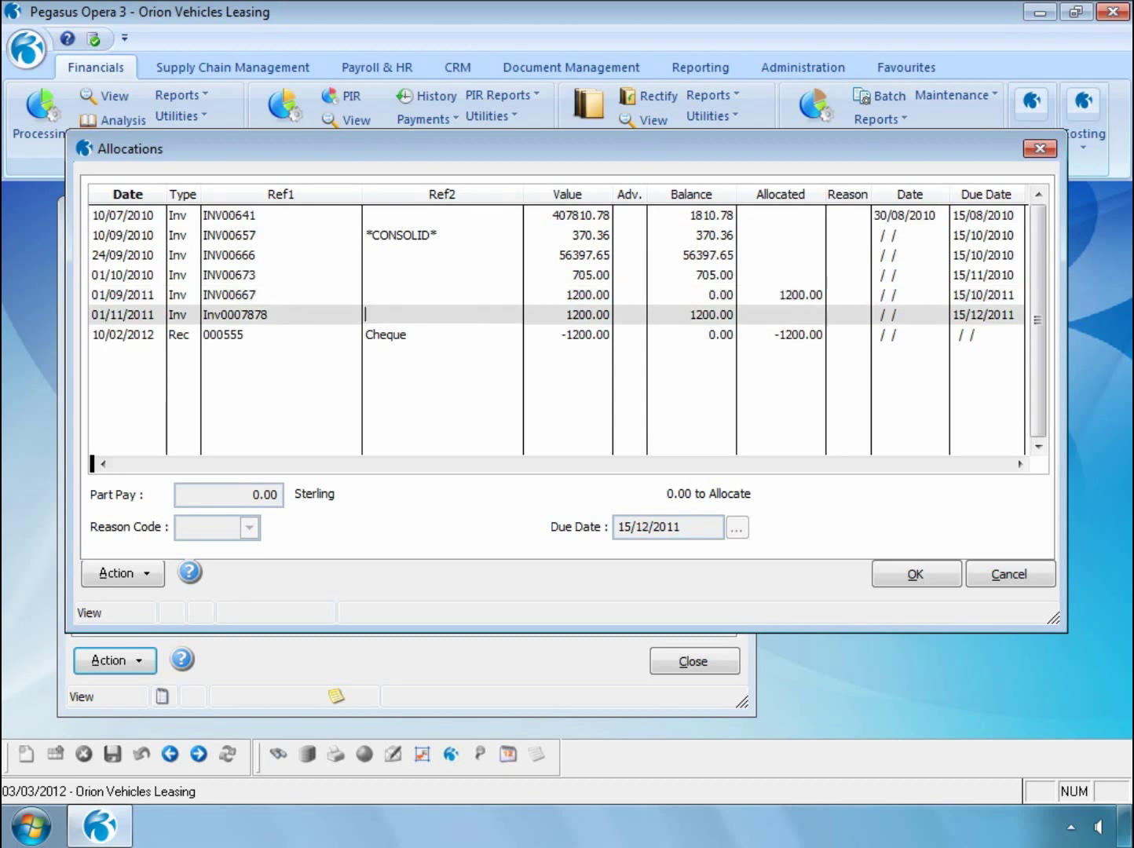
left_click(893, 575)
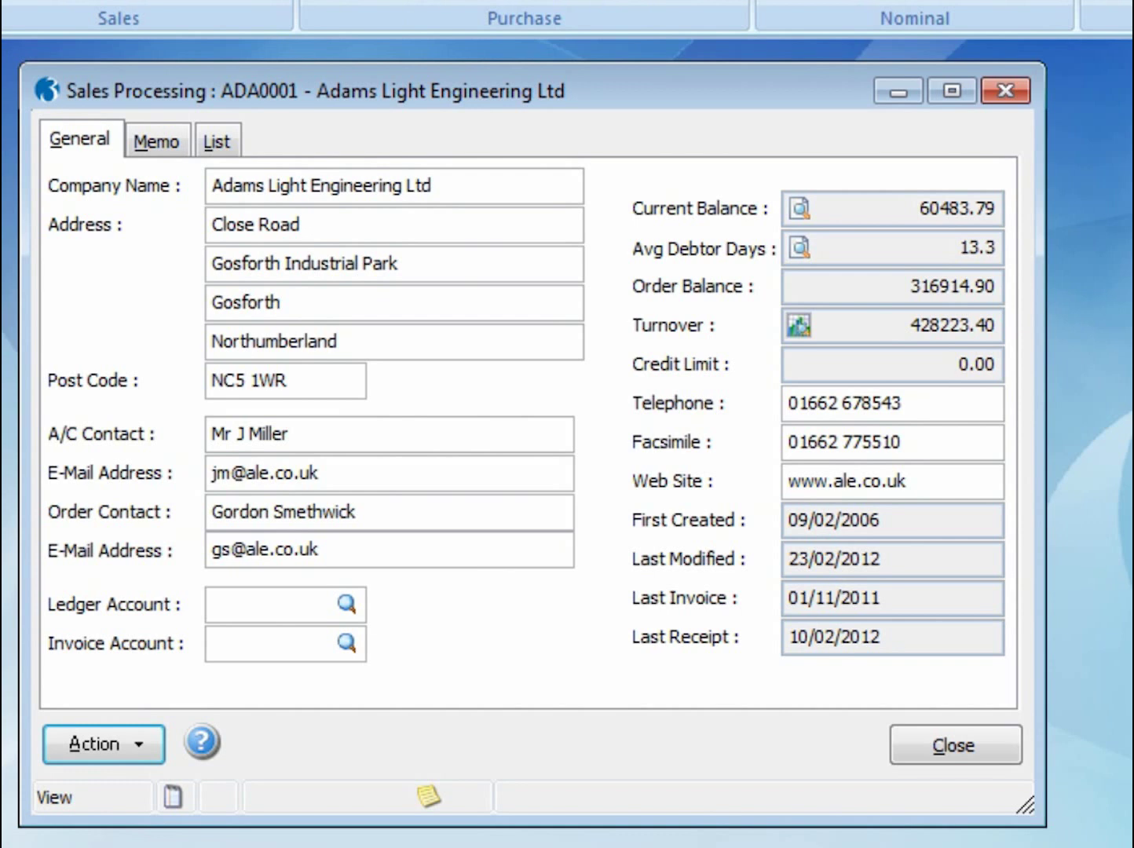
Step: Show all ADA0001 transactions and check receipt 000555, INV00667 and Inv0007878
left_click(798, 208)
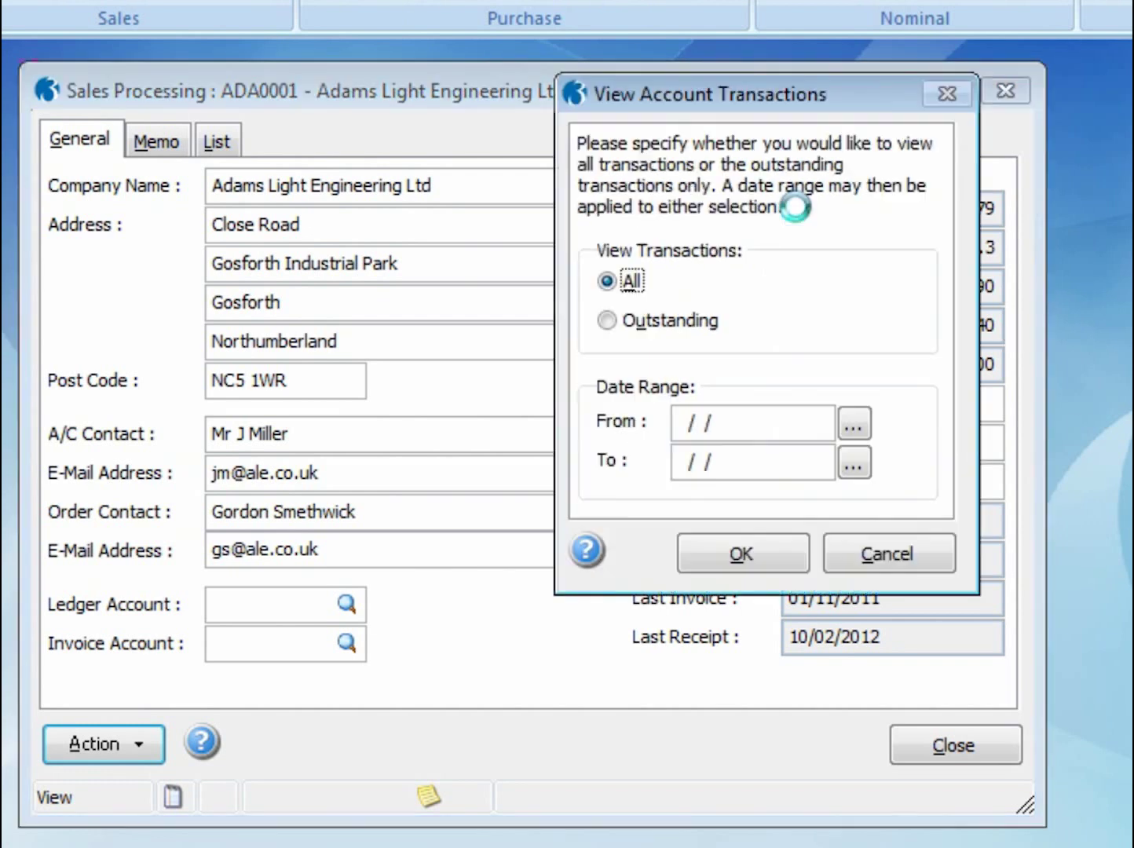
left_click(762, 550)
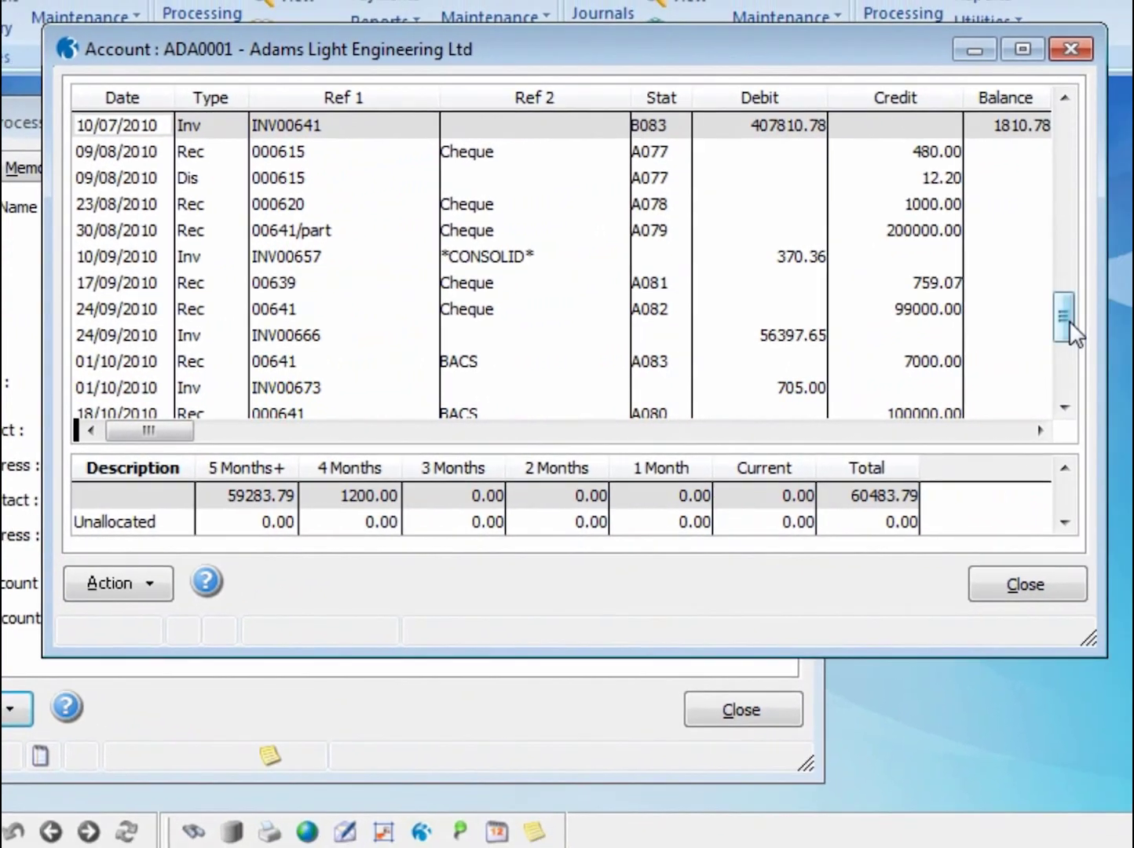
left_click(1128, 400)
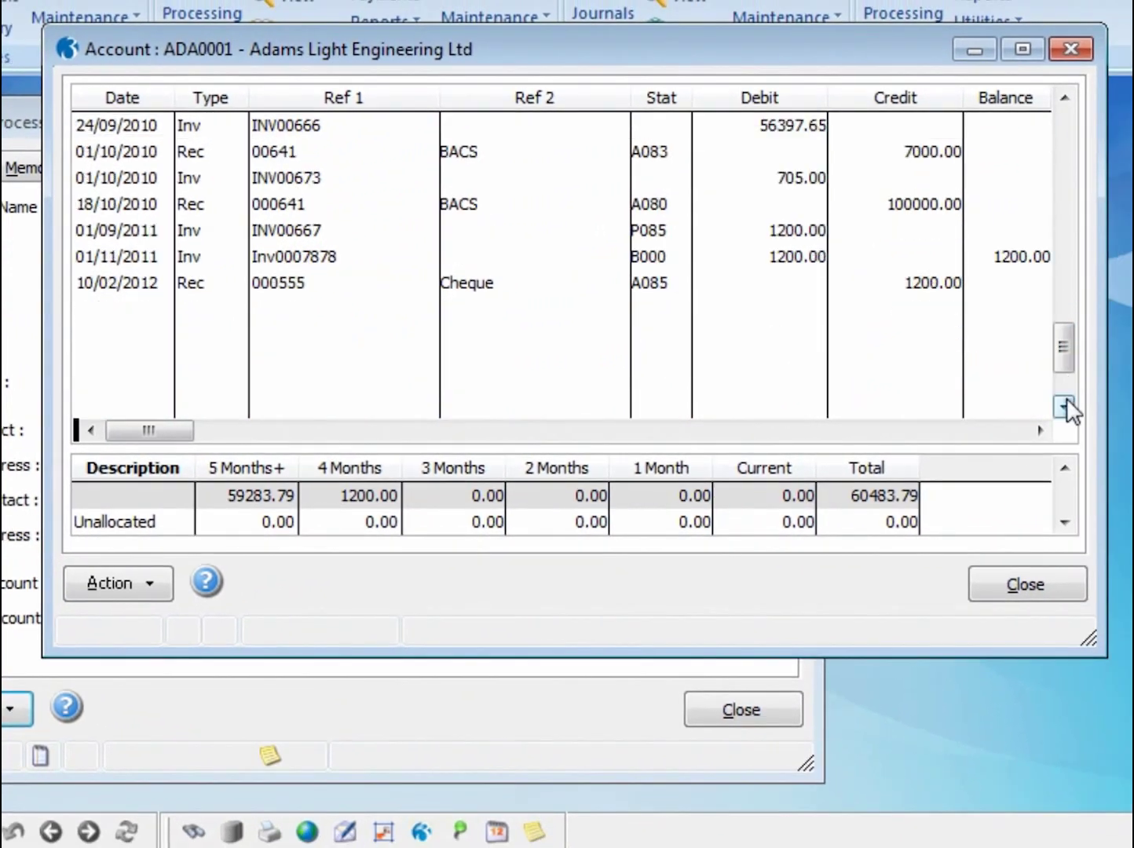
left_click(329, 291)
left_click(326, 224)
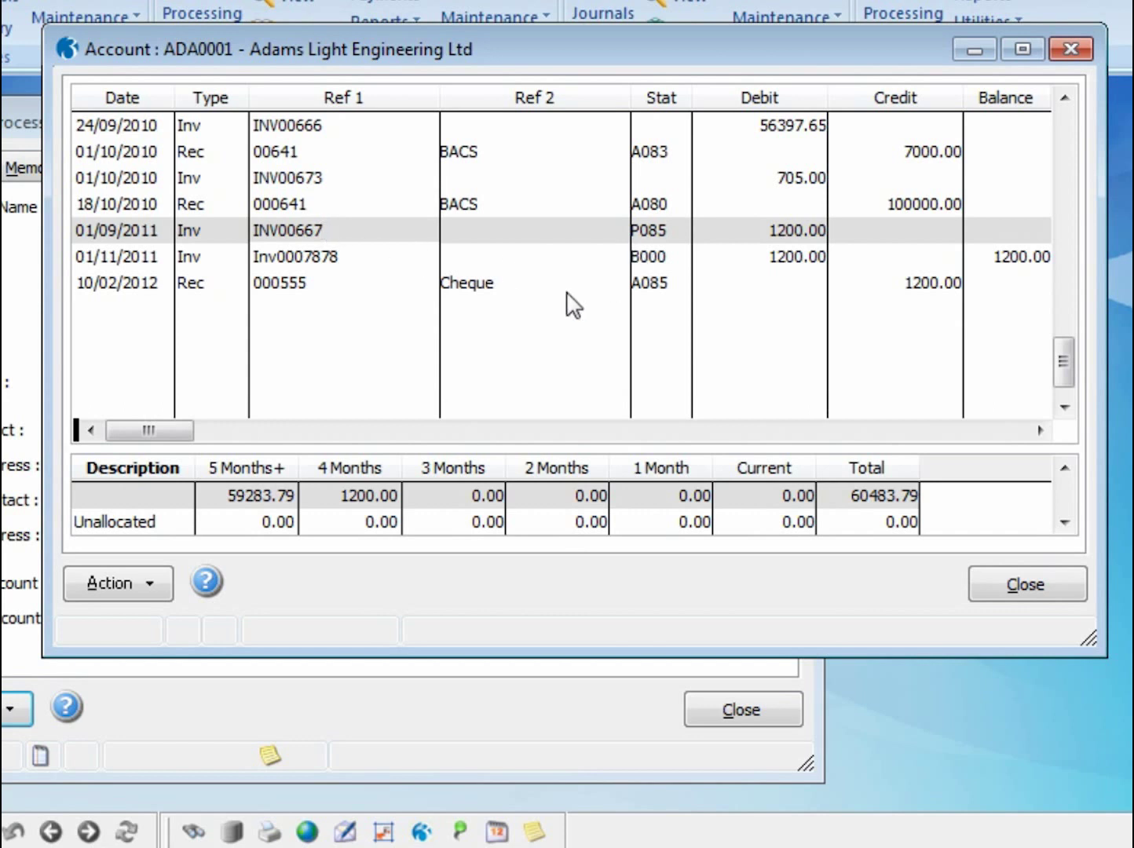
left_click(329, 258)
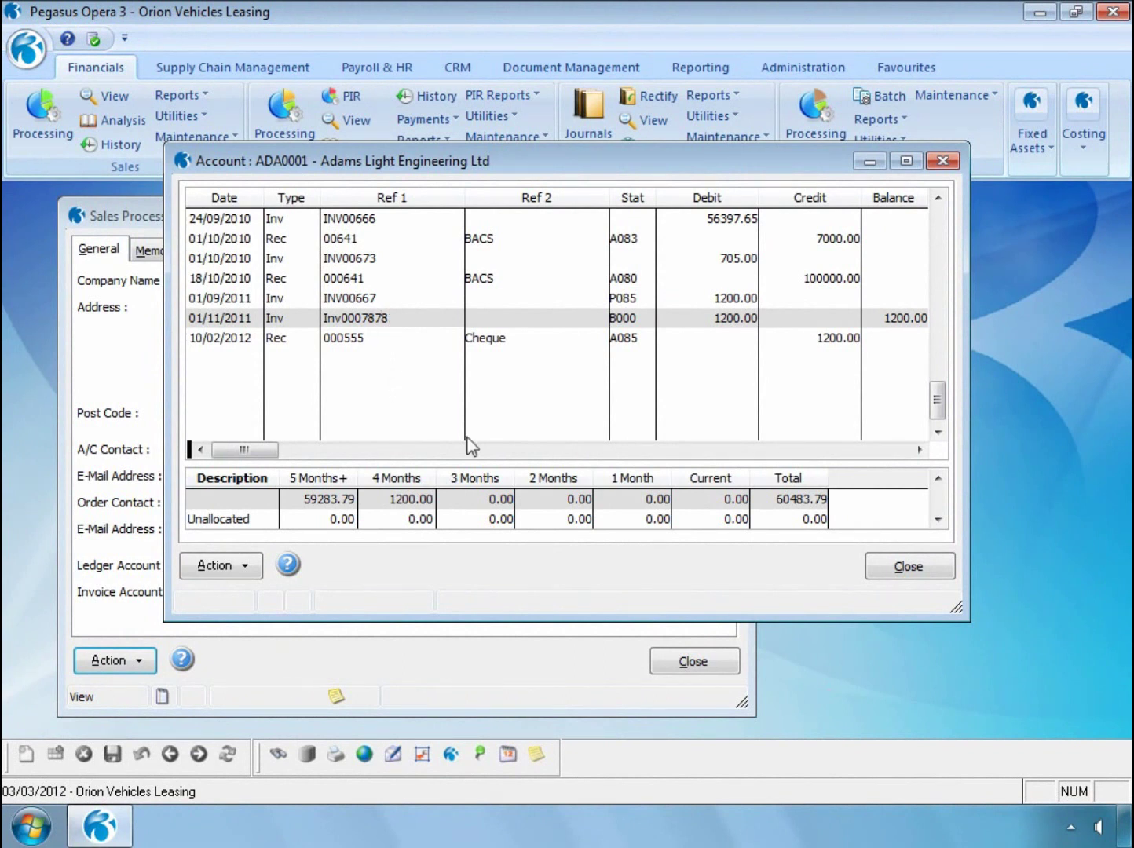
Step: Post a 4800.00 receipt for Abington Hire Limited, fully allocated against invoice INV556
left_click(900, 568)
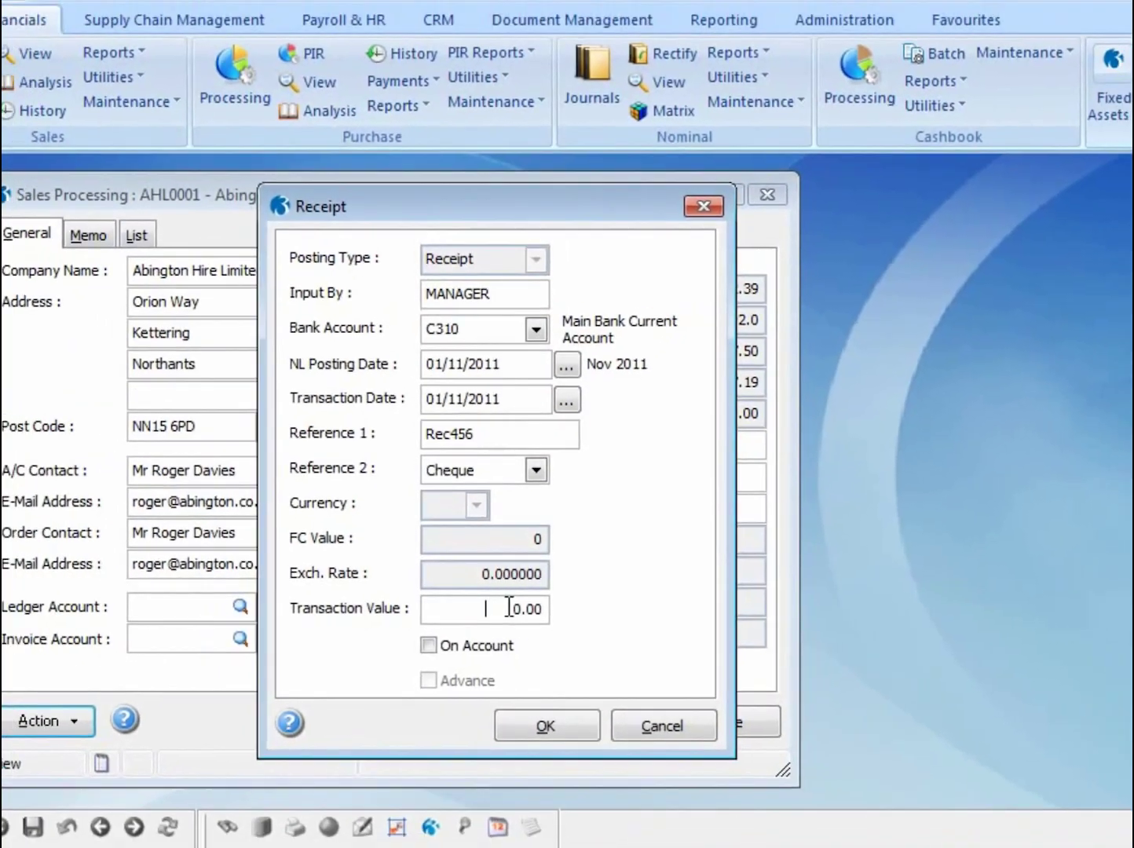
type("4800")
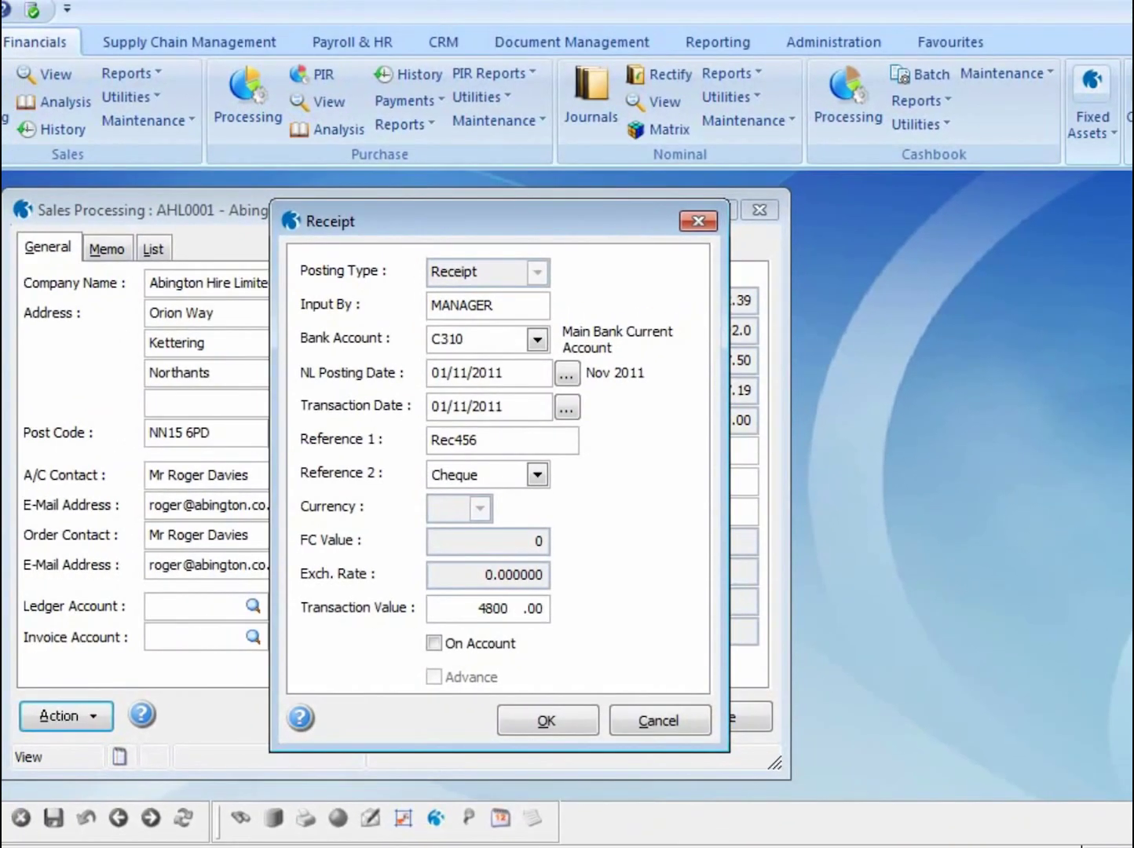
left_click(538, 718)
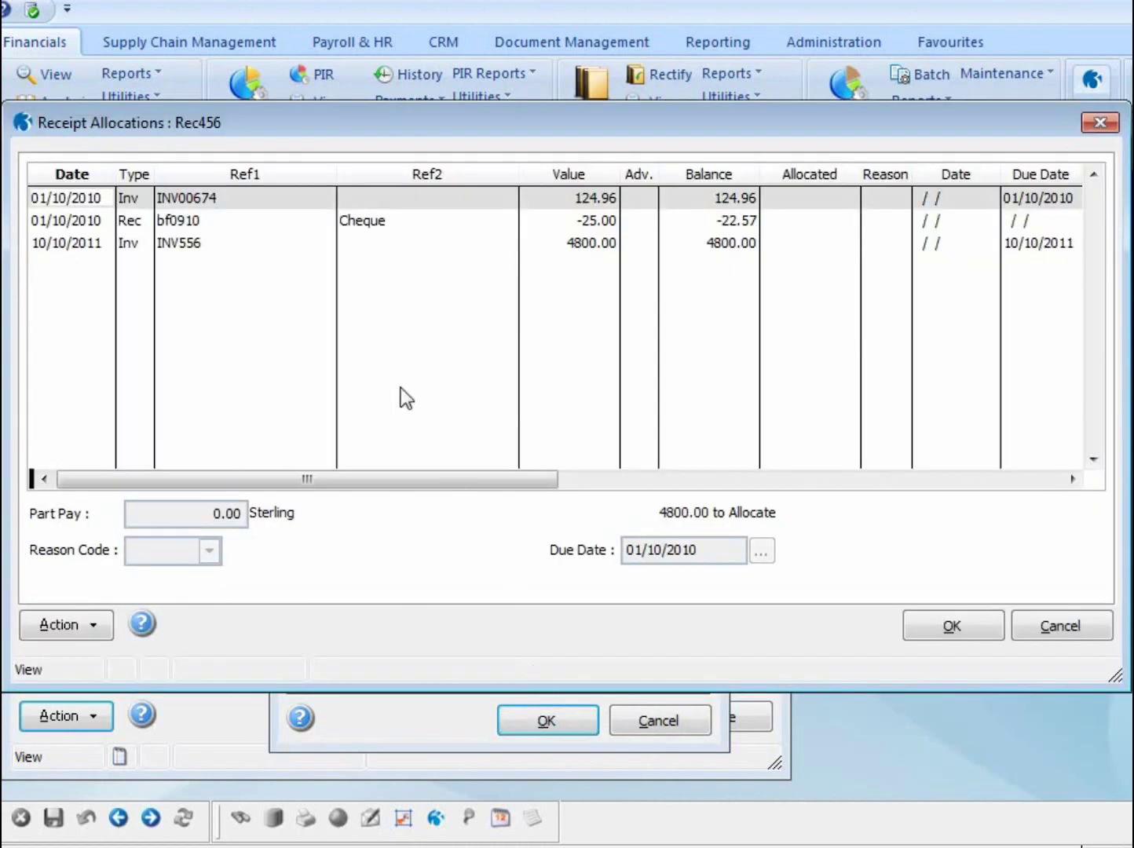
double_click(185, 245)
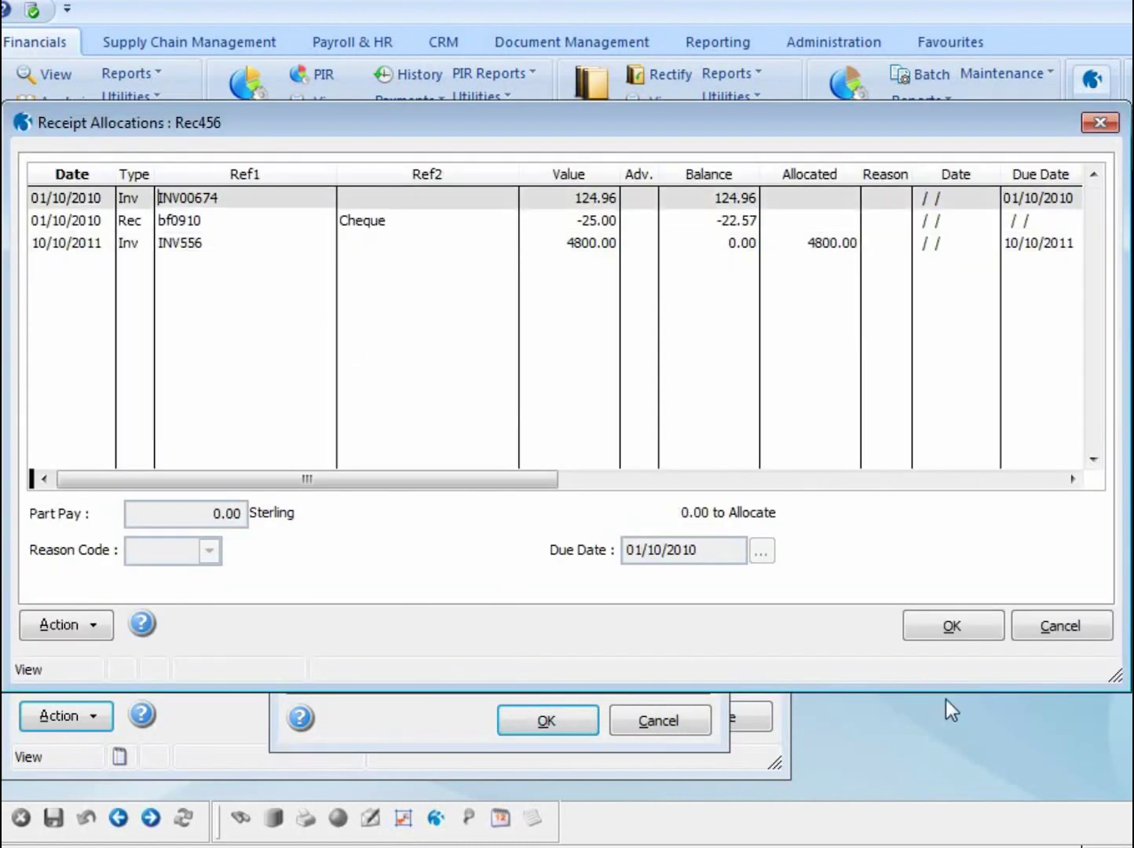
left_click(941, 635)
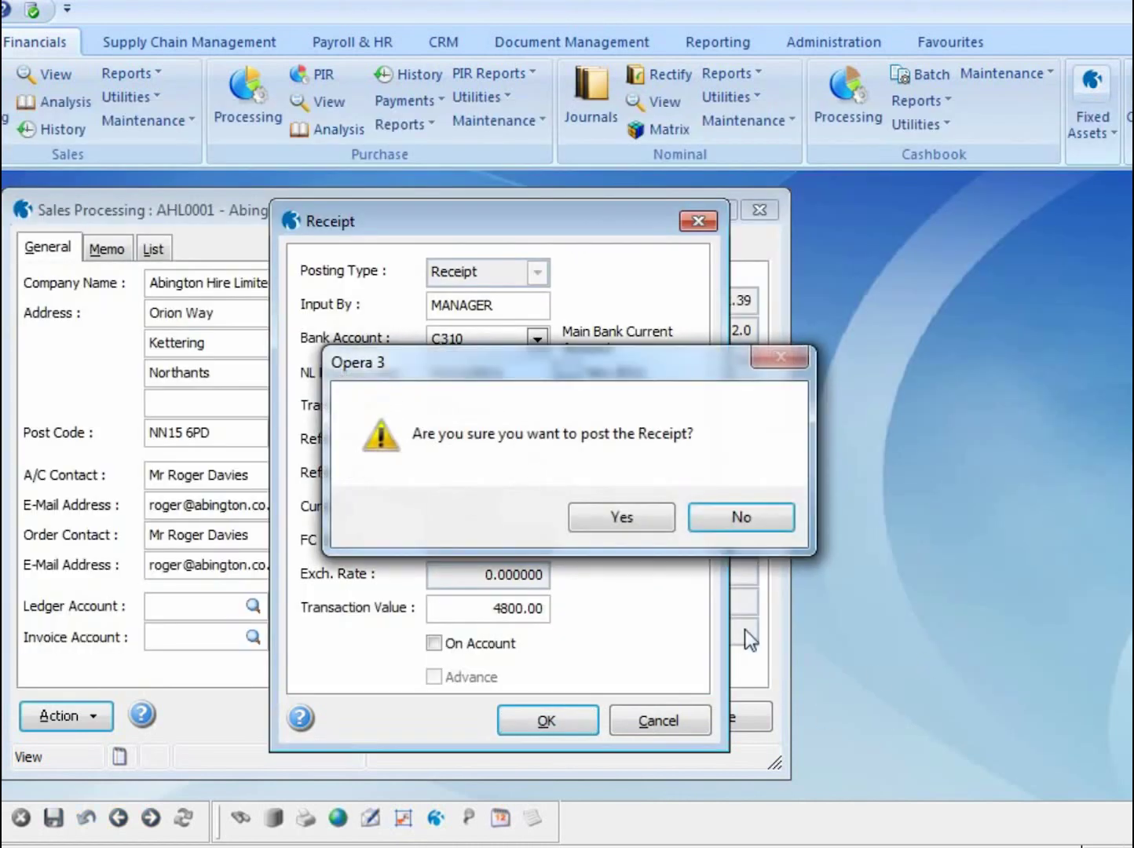
left_click(630, 517)
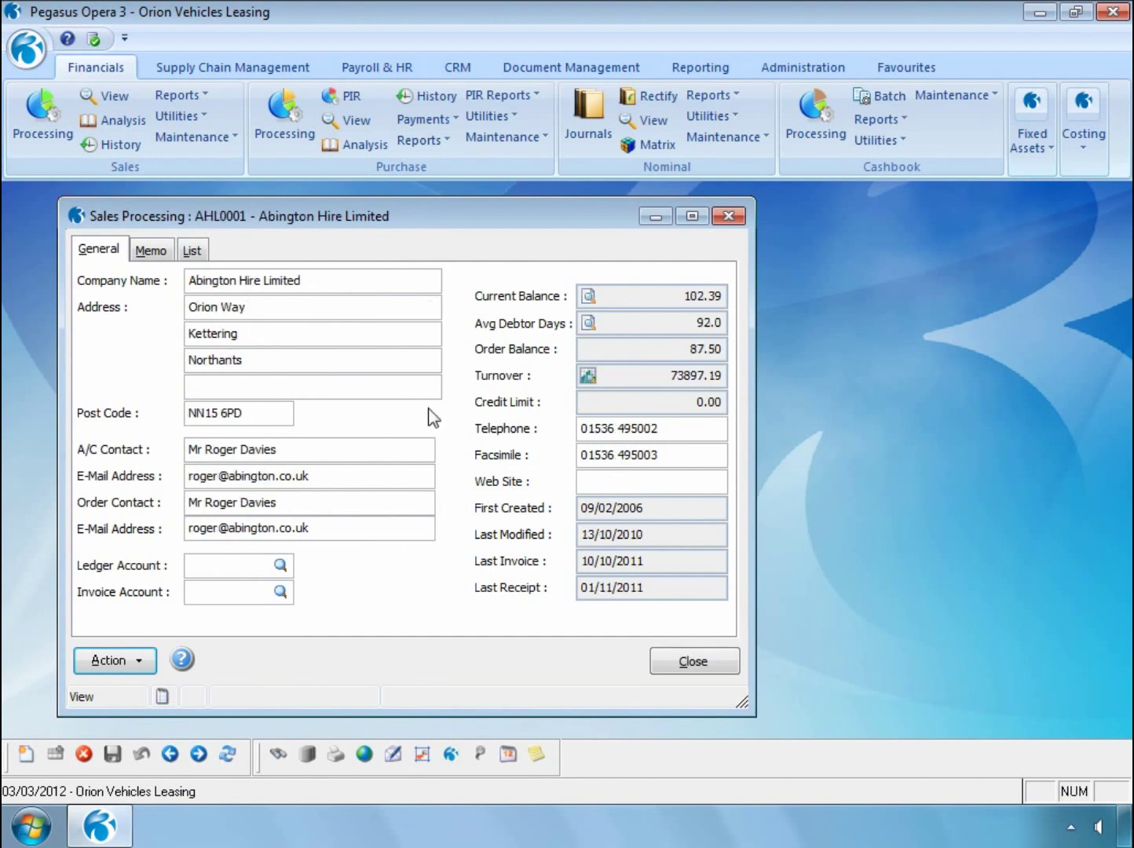
Step: Start Rectify Allocation for Abington Hire over a selected range, marking the inv556/rec456 allocation and removing rec456
left_click(142, 658)
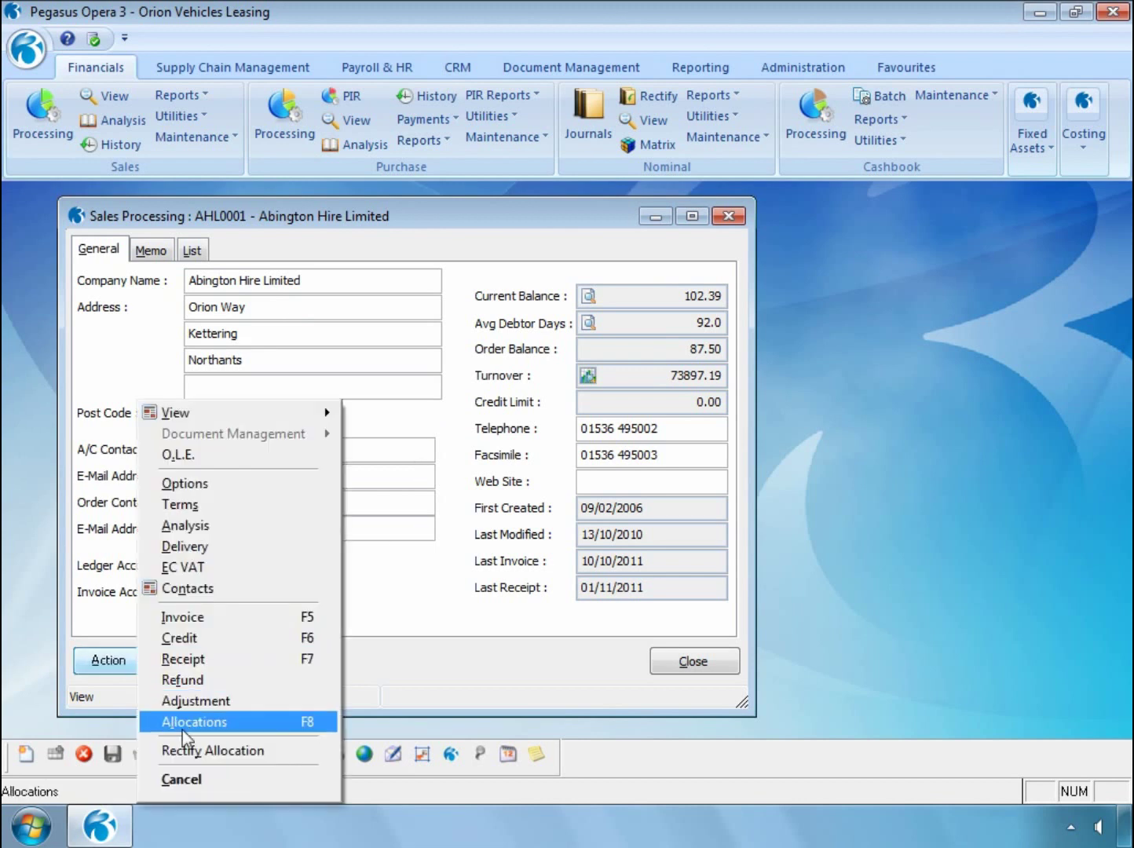
left_click(184, 751)
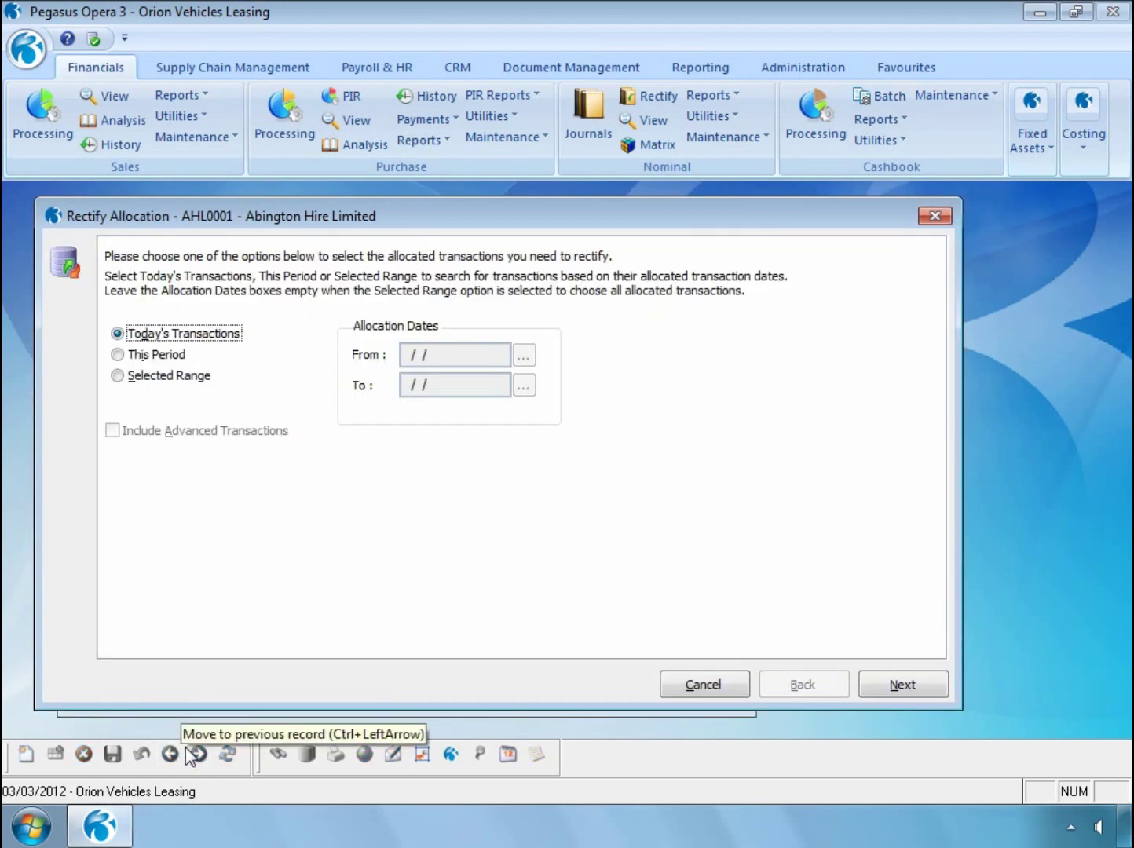
left_click(121, 377)
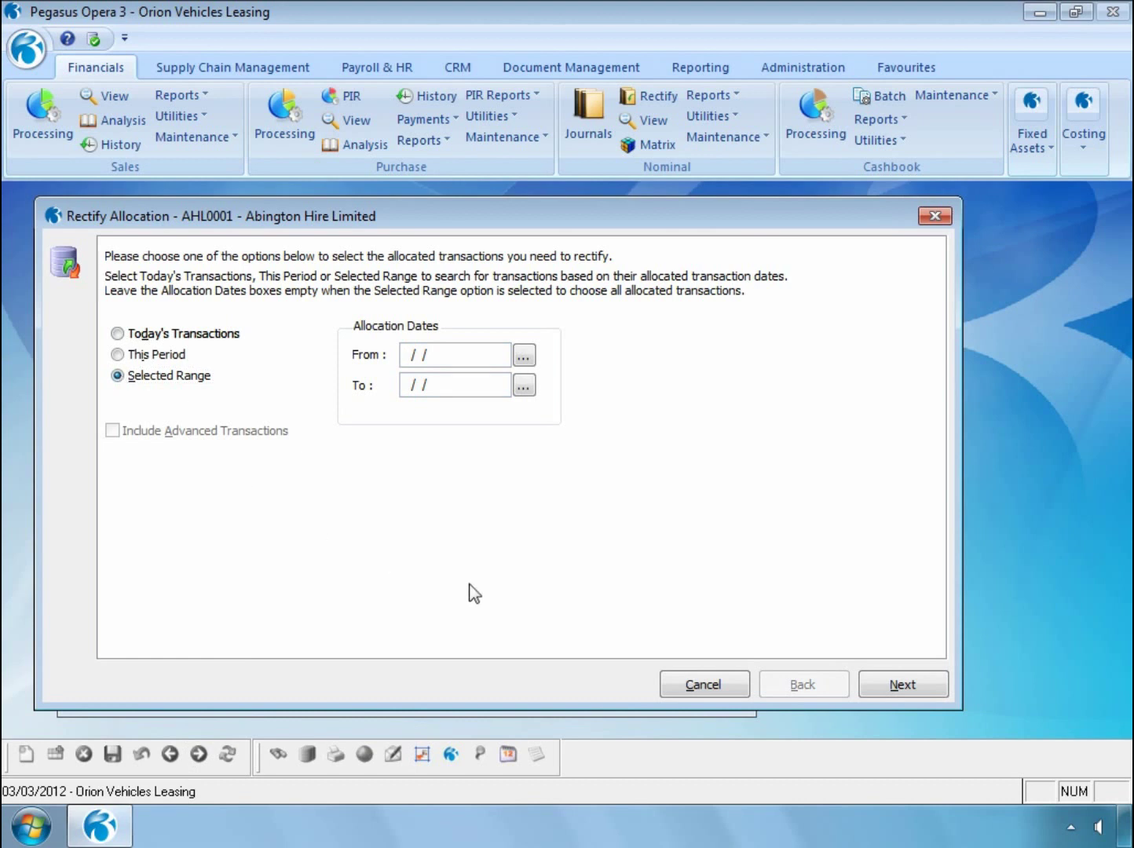
left_click(883, 690)
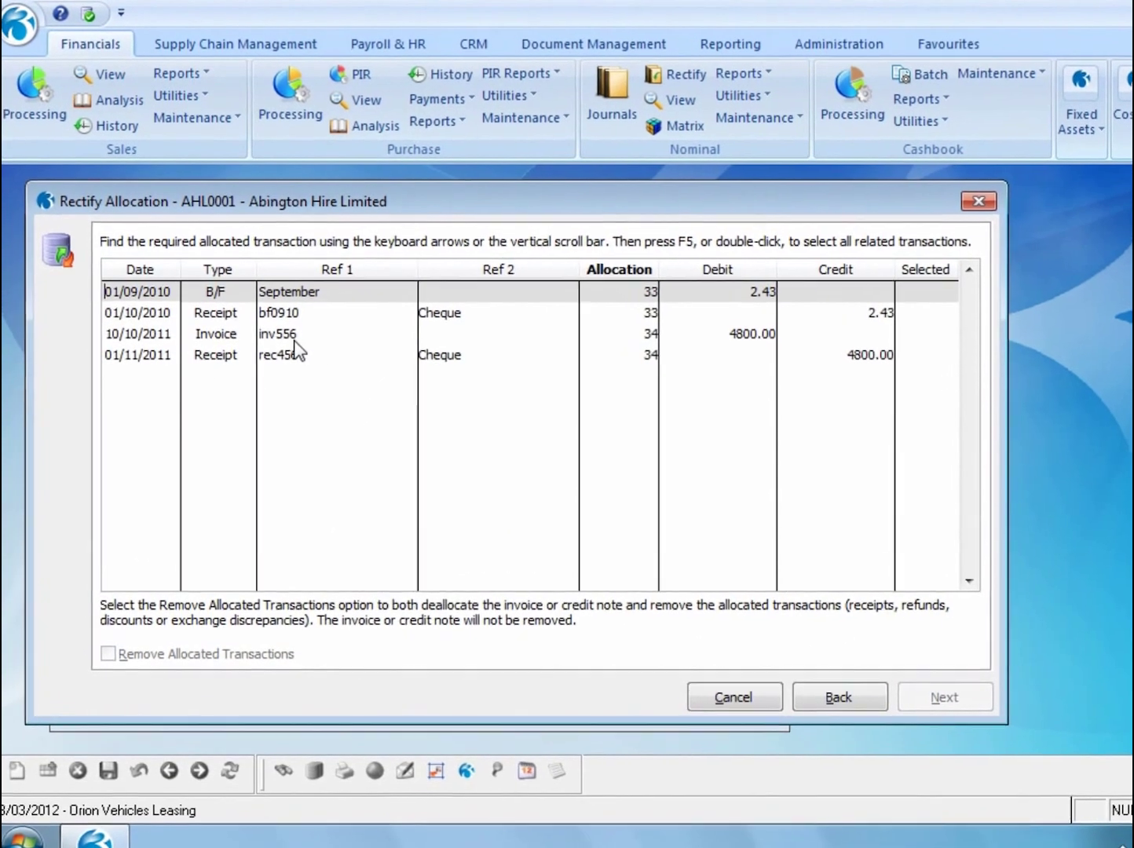
left_click(284, 359)
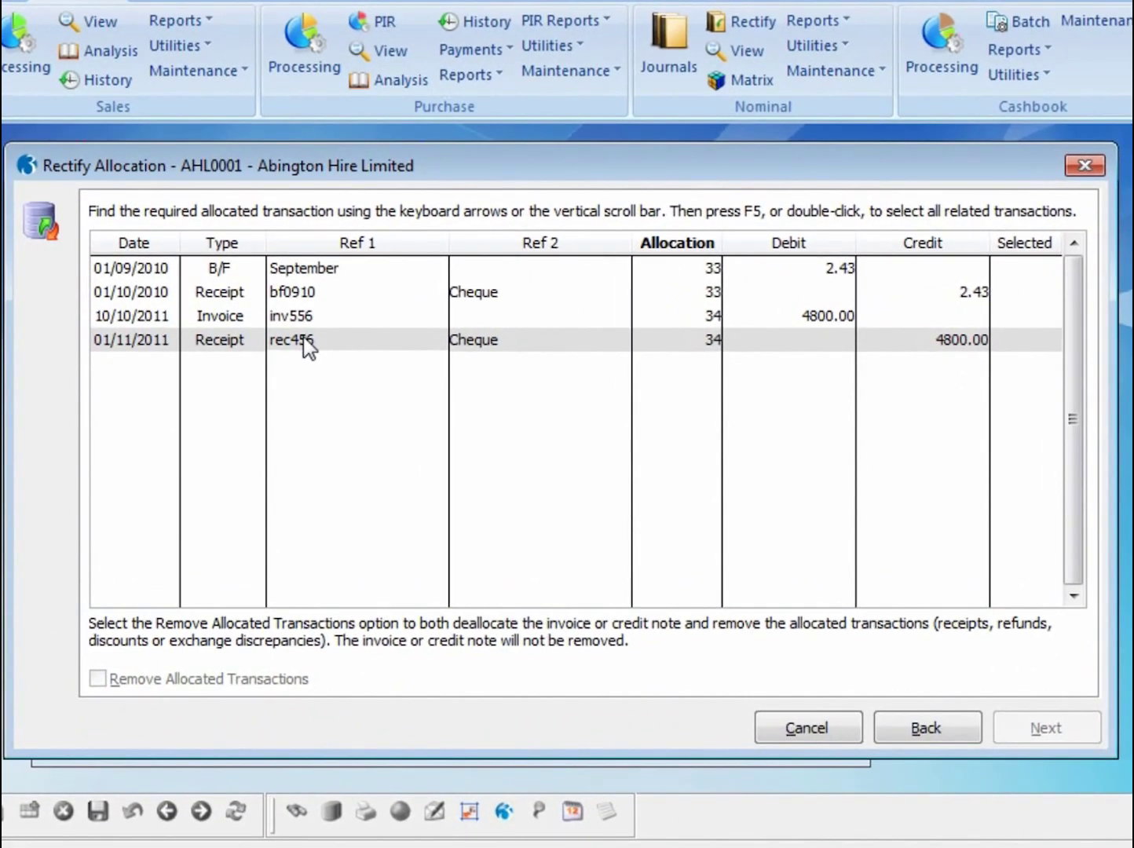
double_click(304, 341)
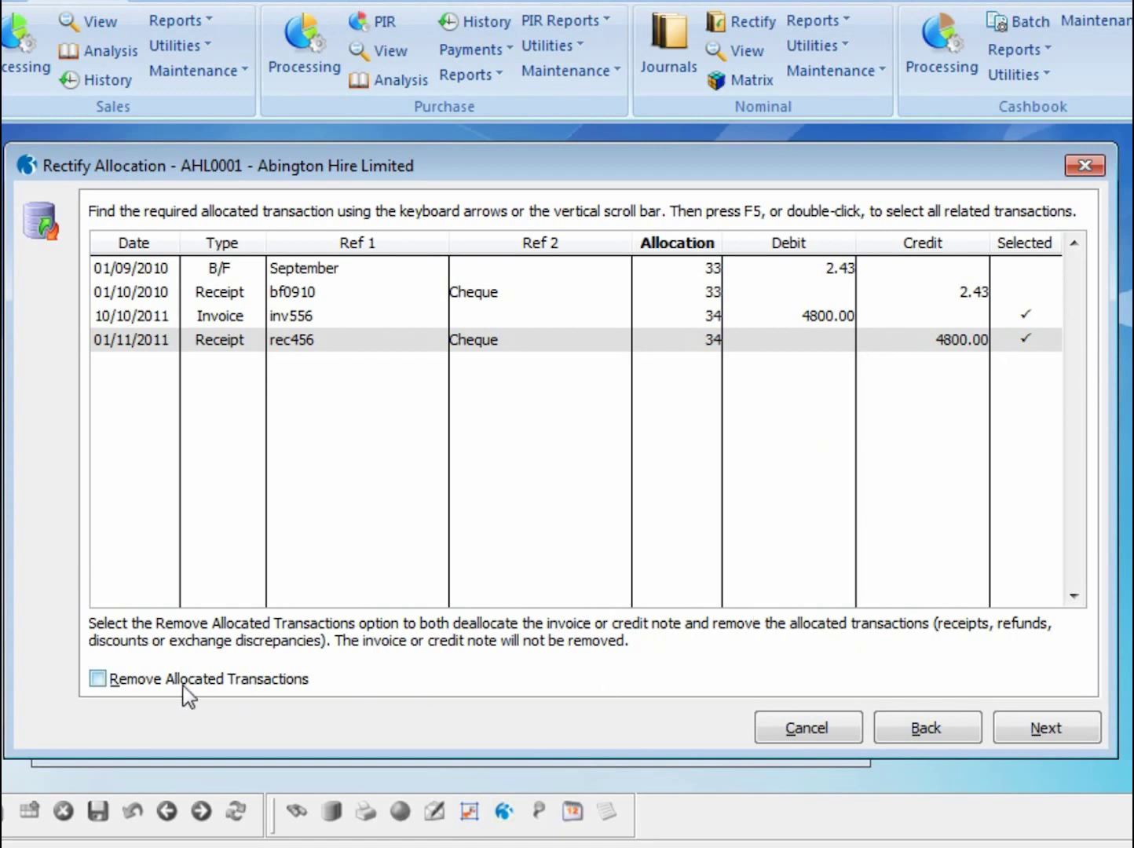
left_click(99, 680)
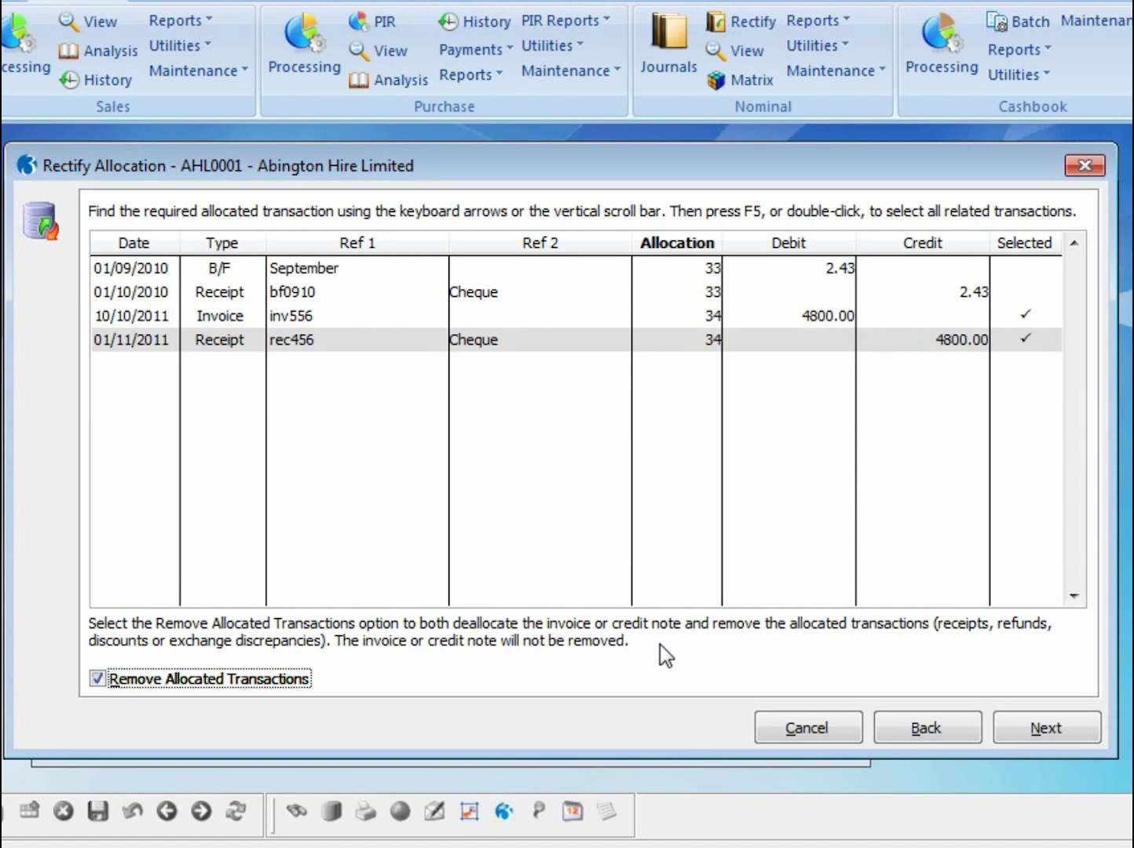
Step: Accept the 03/03/2012 posting date, add the comment 'Bounced cheque', and confirm the rectification
left_click(1021, 732)
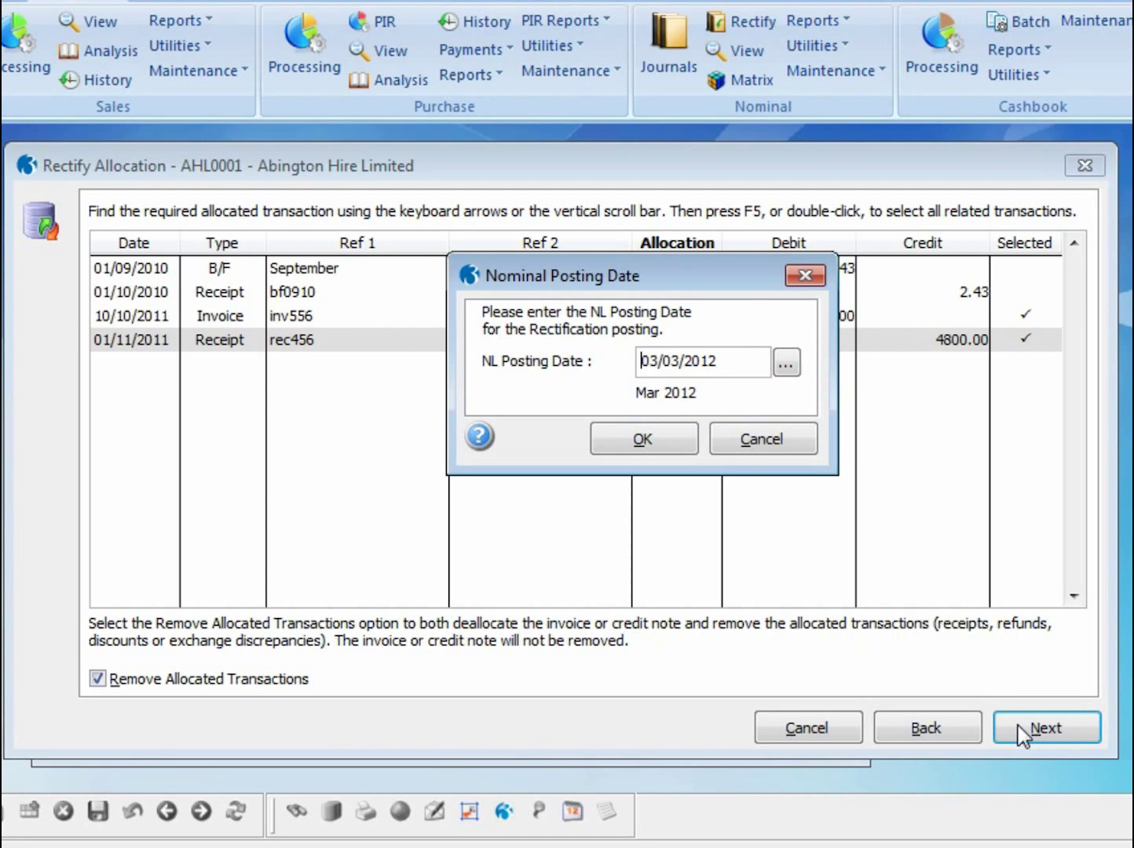
left_click(652, 443)
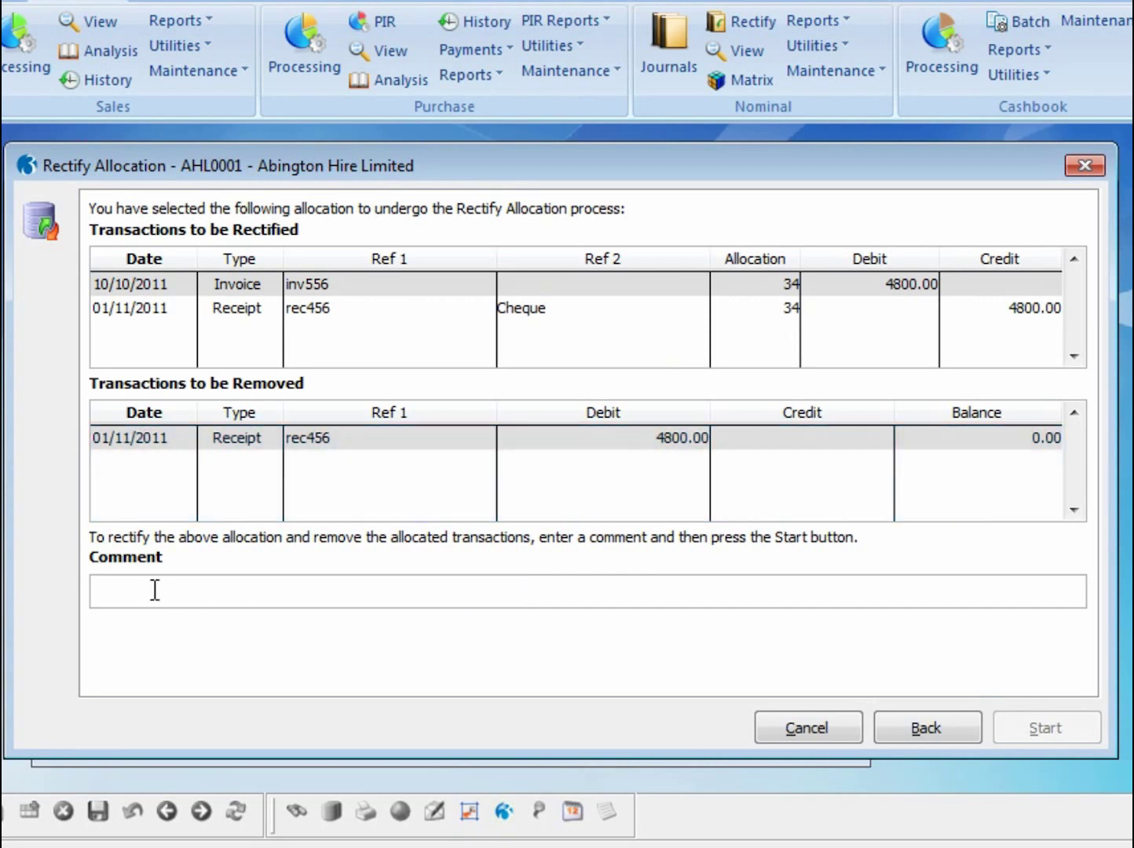
type("Bounced cheque")
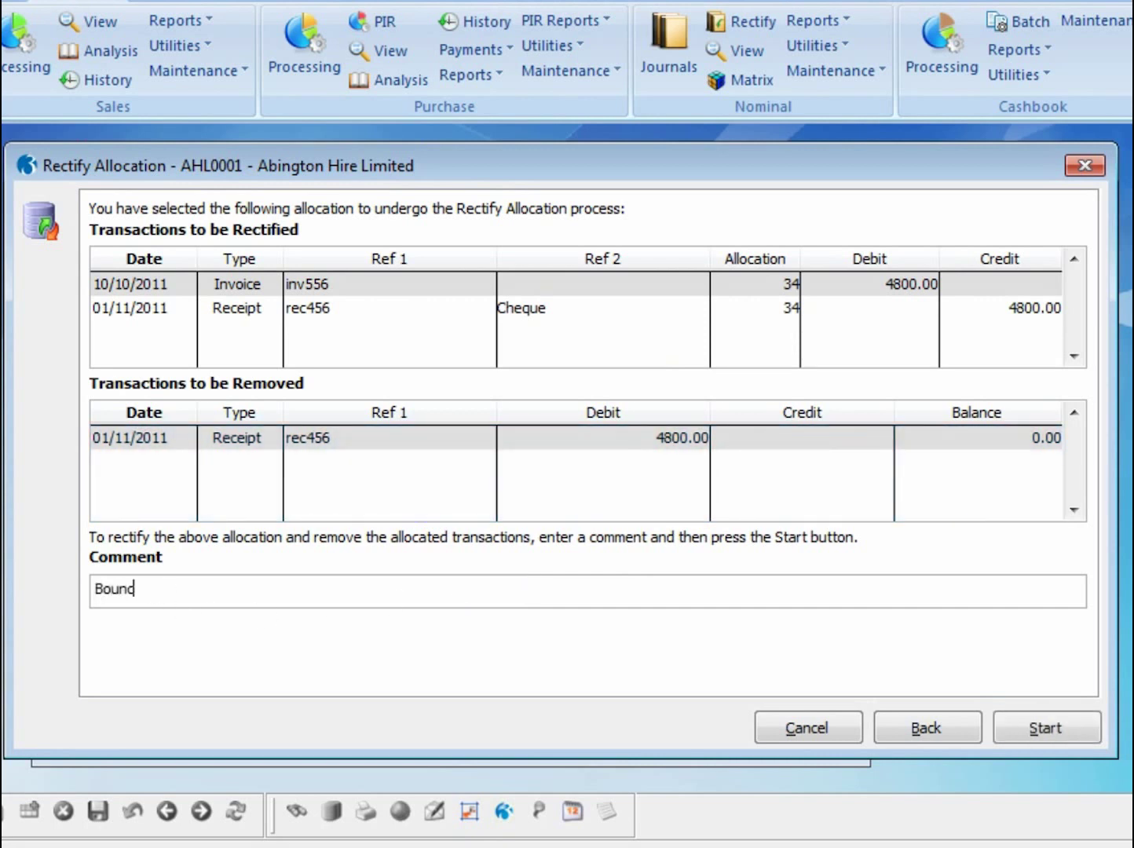
left_click(1014, 722)
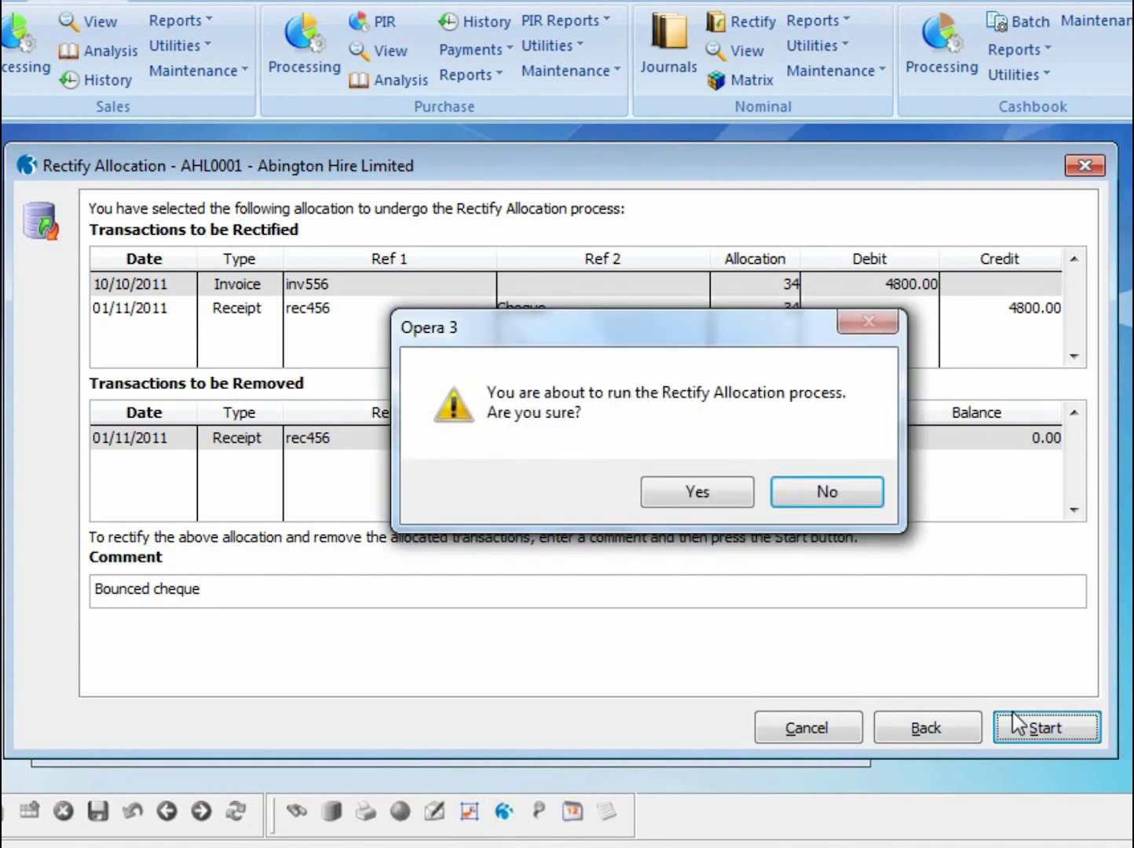
left_click(724, 495)
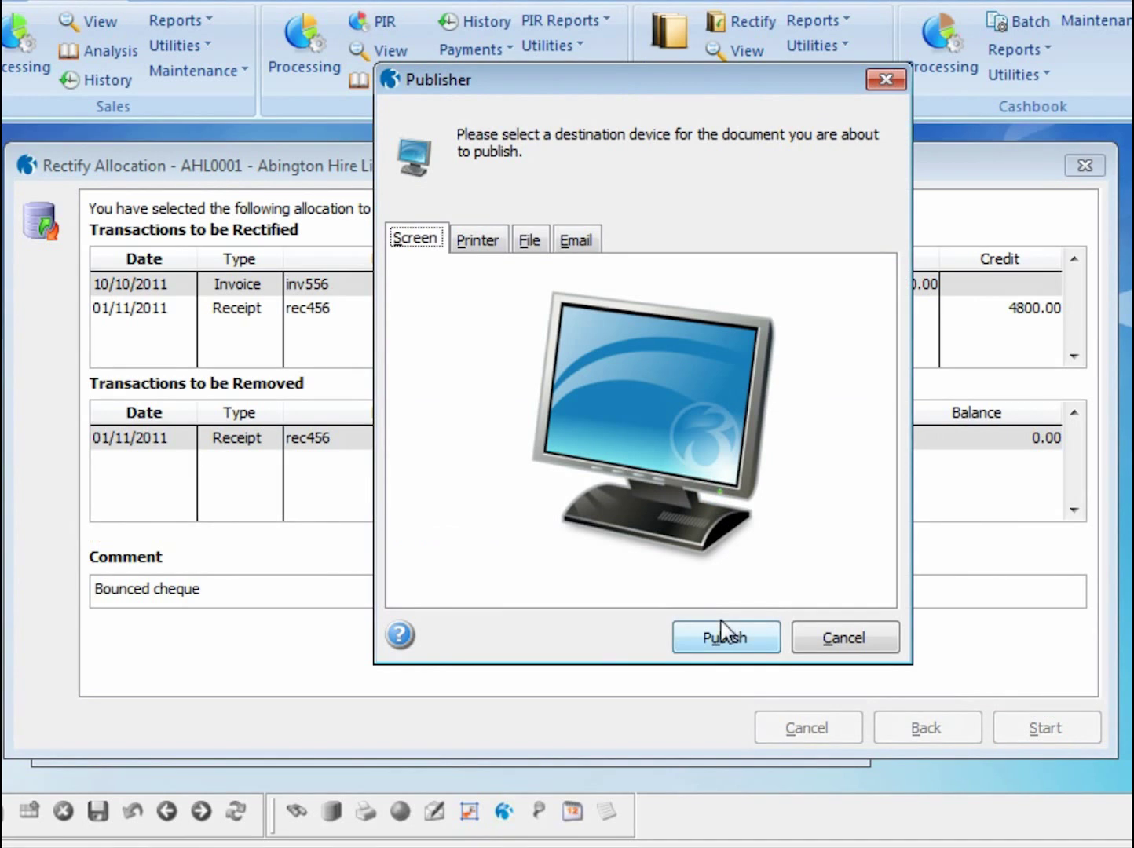
Step: Publish the rectified allocations audit to screen, close the preview, and finish the wizard
left_click(725, 633)
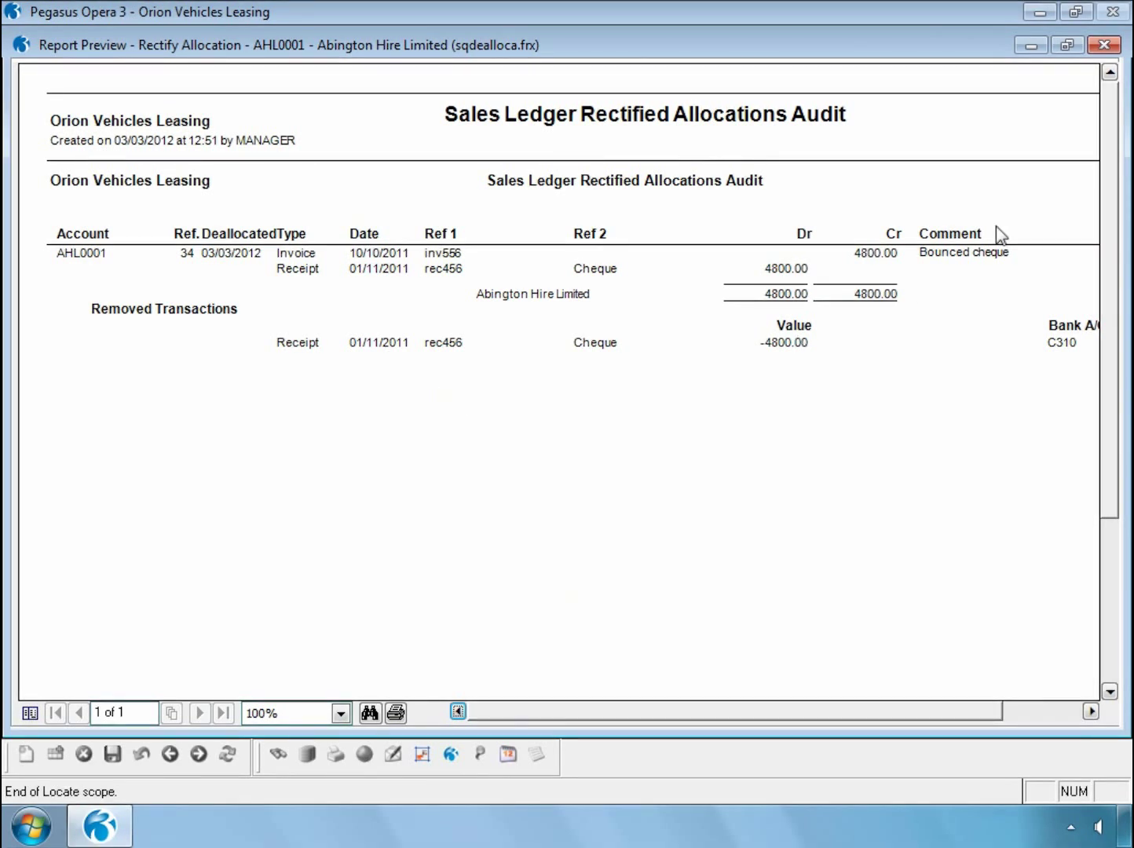
left_click(1103, 44)
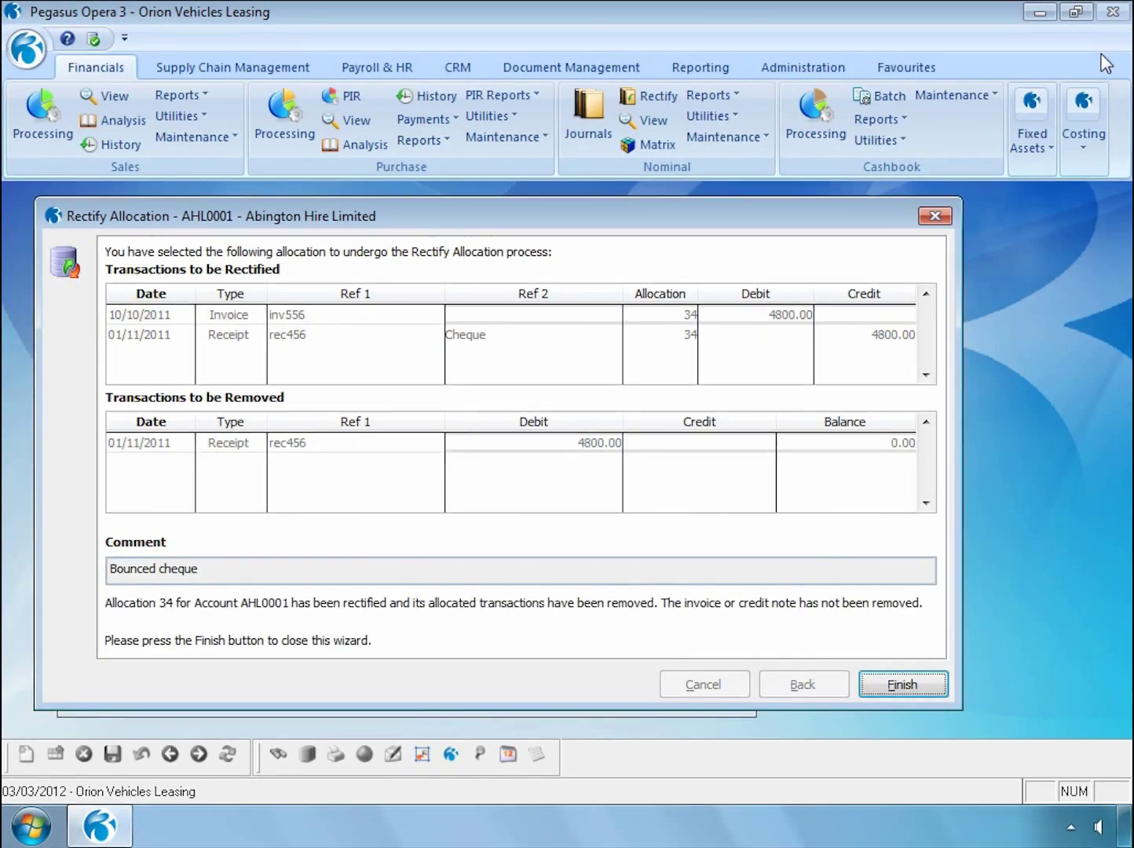
left_click(902, 684)
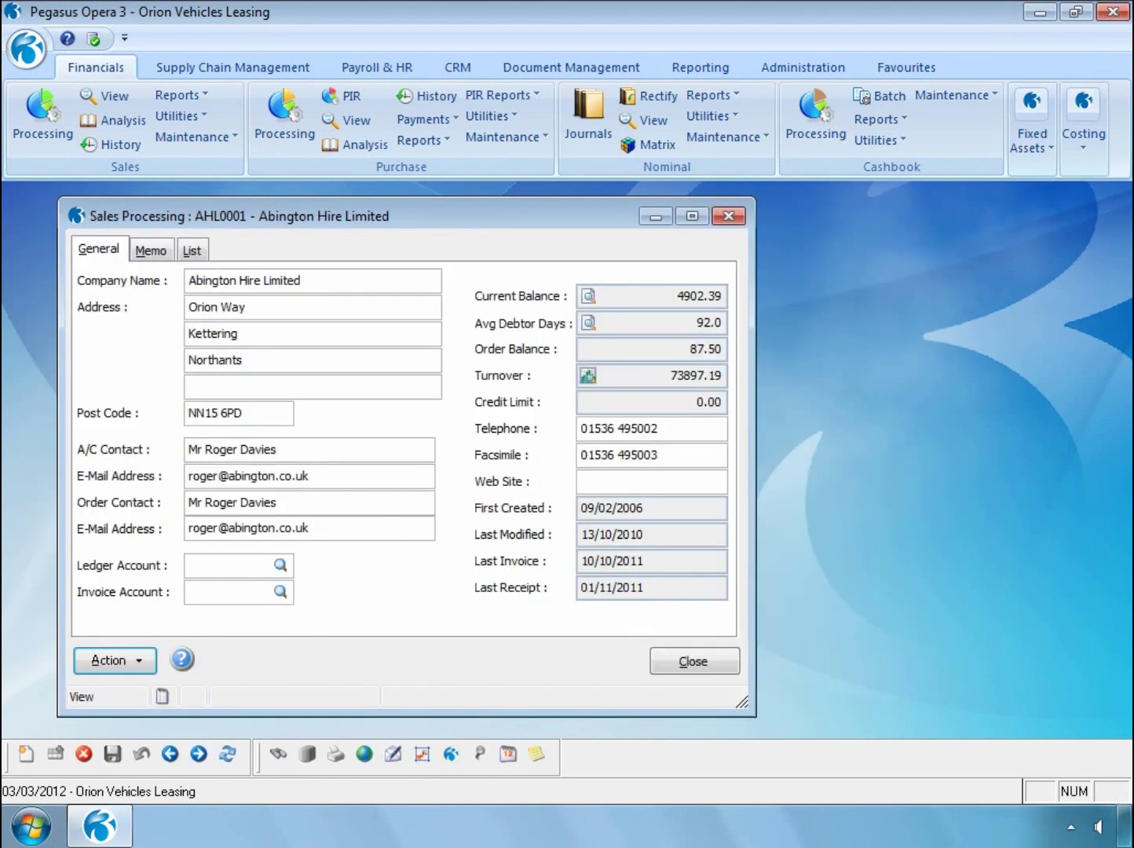
left_click(589, 297)
left_click(509, 373)
left_click(538, 519)
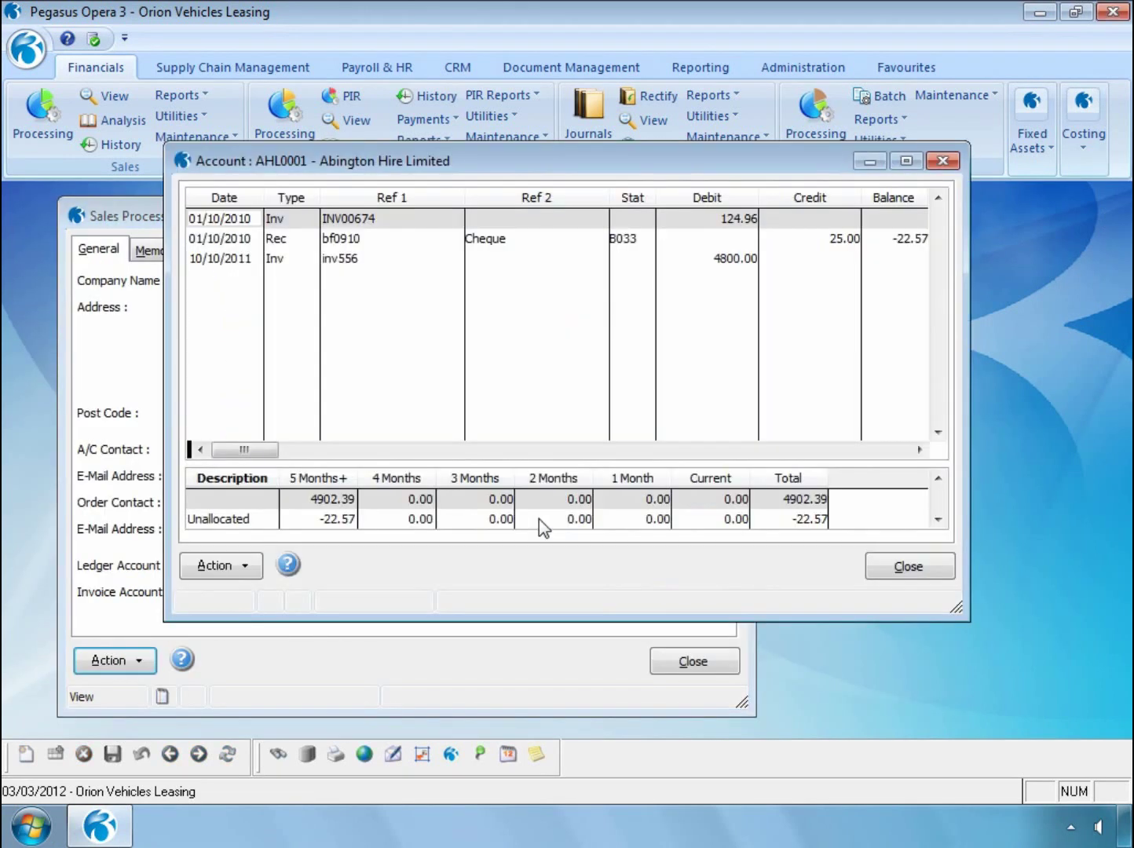
left_click(324, 263)
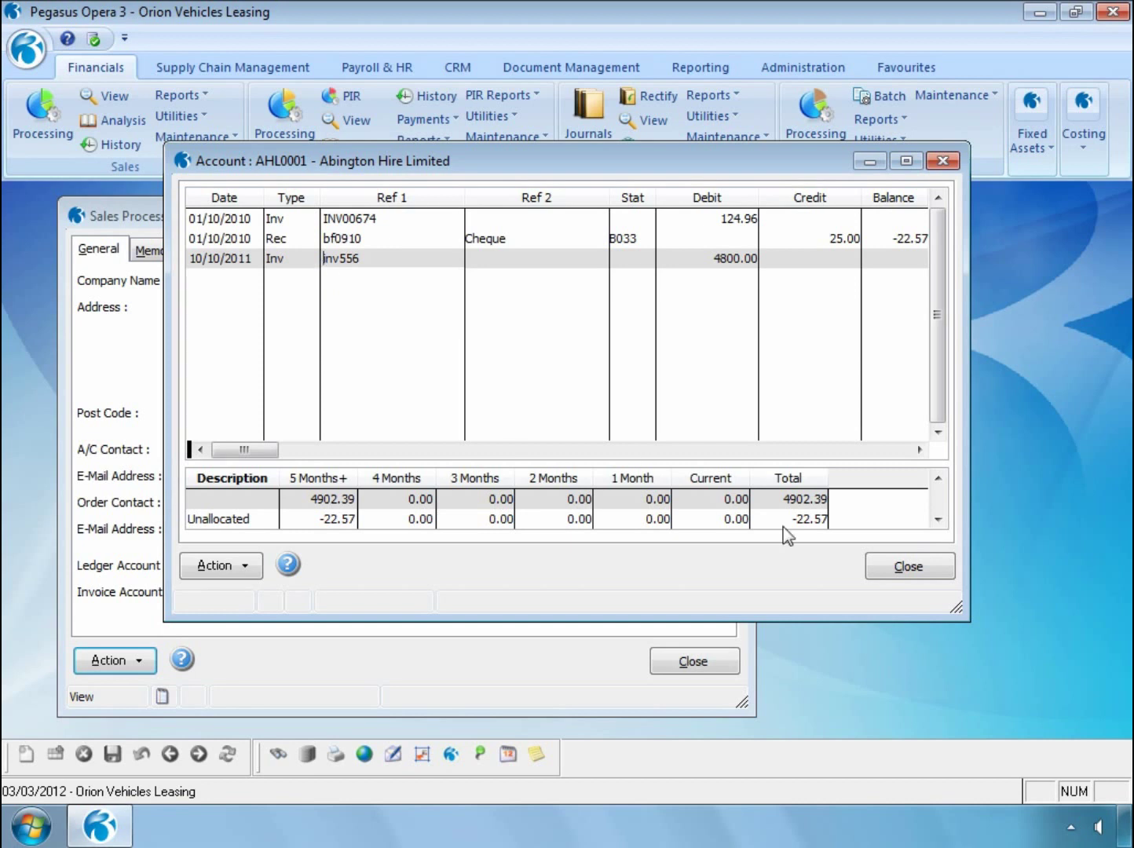
left_click(876, 571)
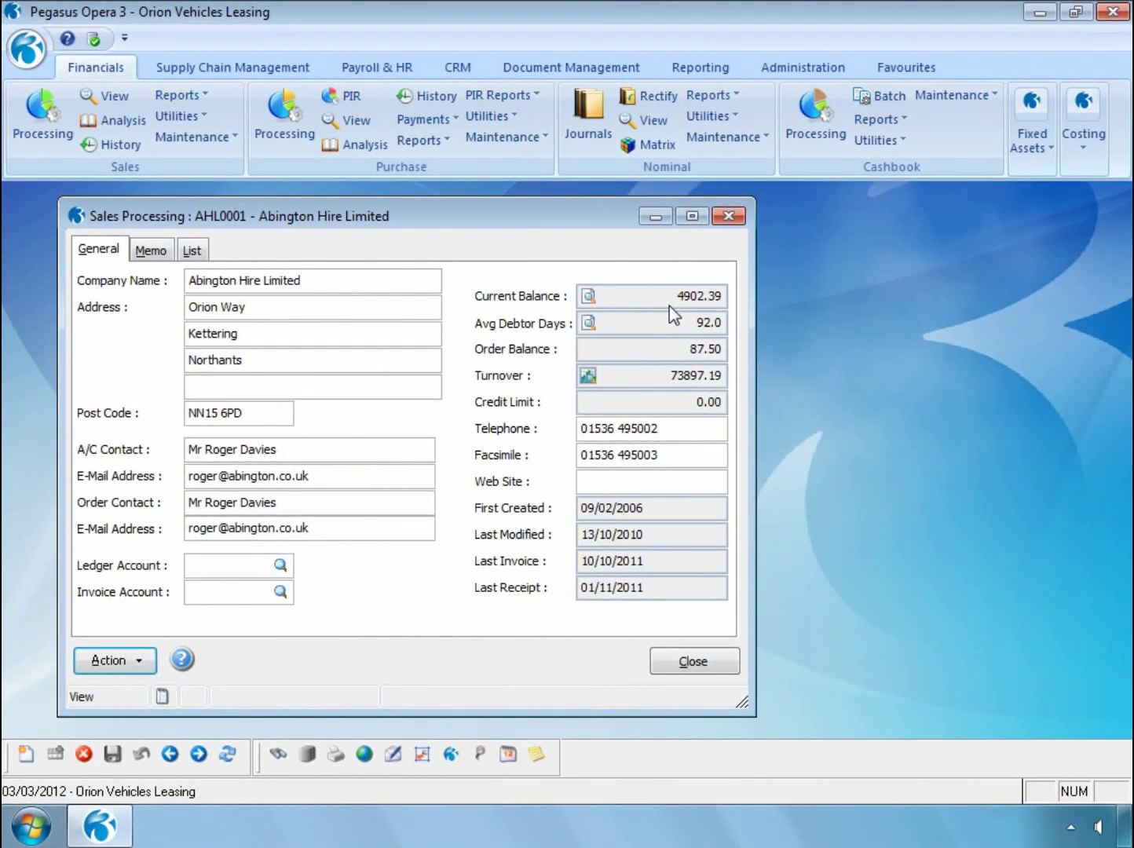
Step: Close the customer record and set the Nominal view range from 2012 period 3 to 2012
left_click(683, 661)
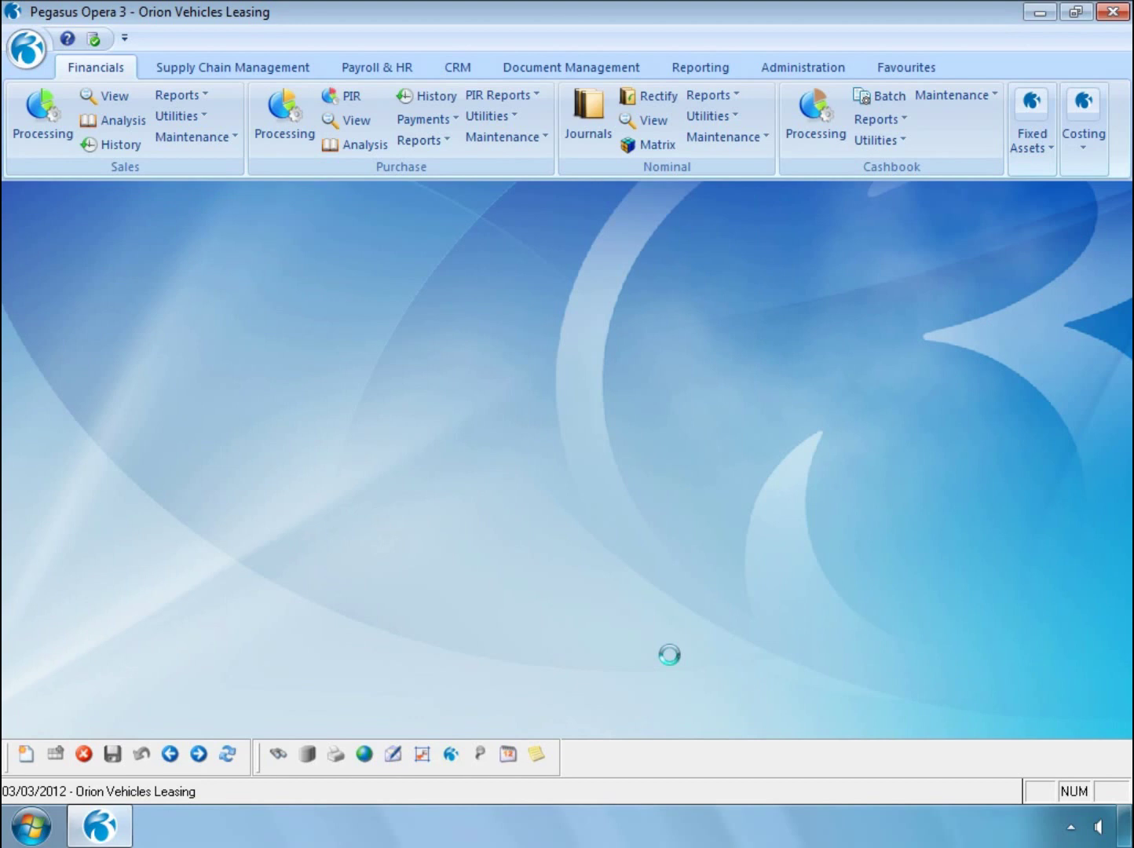
left_click(654, 121)
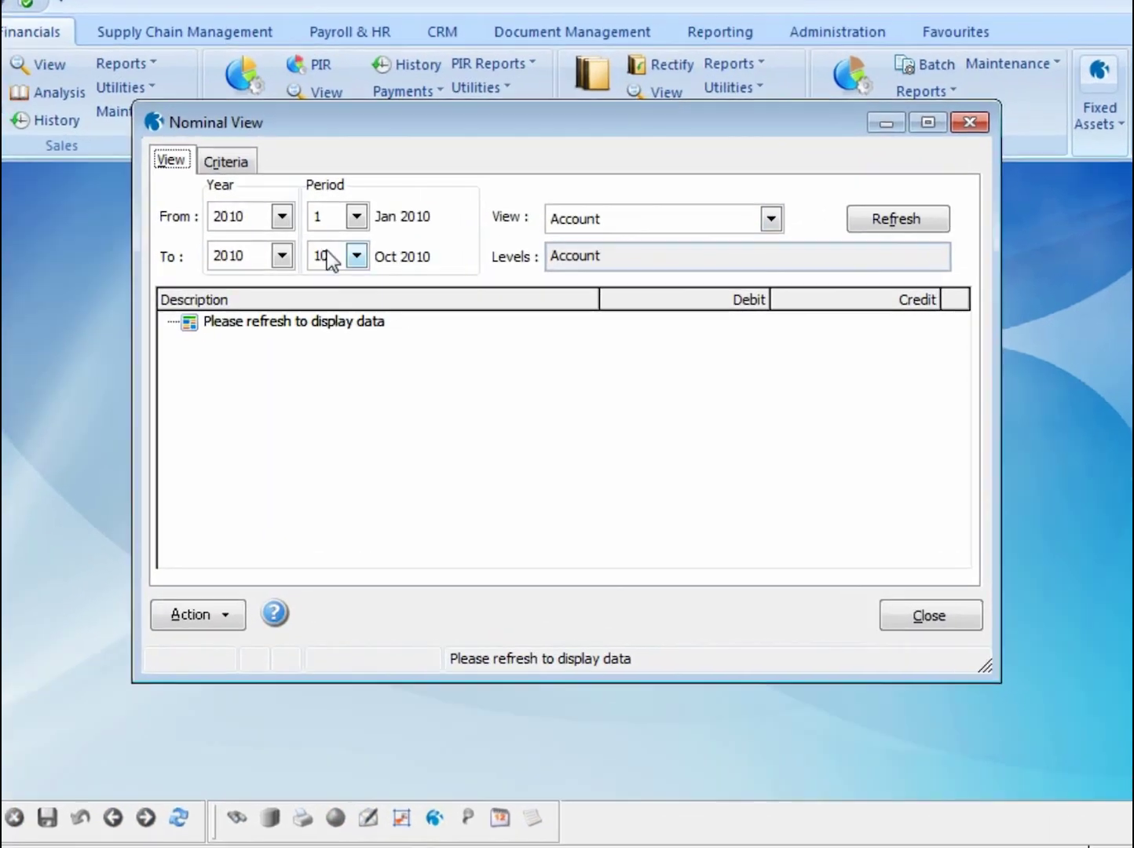
left_click(322, 260)
left_click(197, 365)
left_click(328, 204)
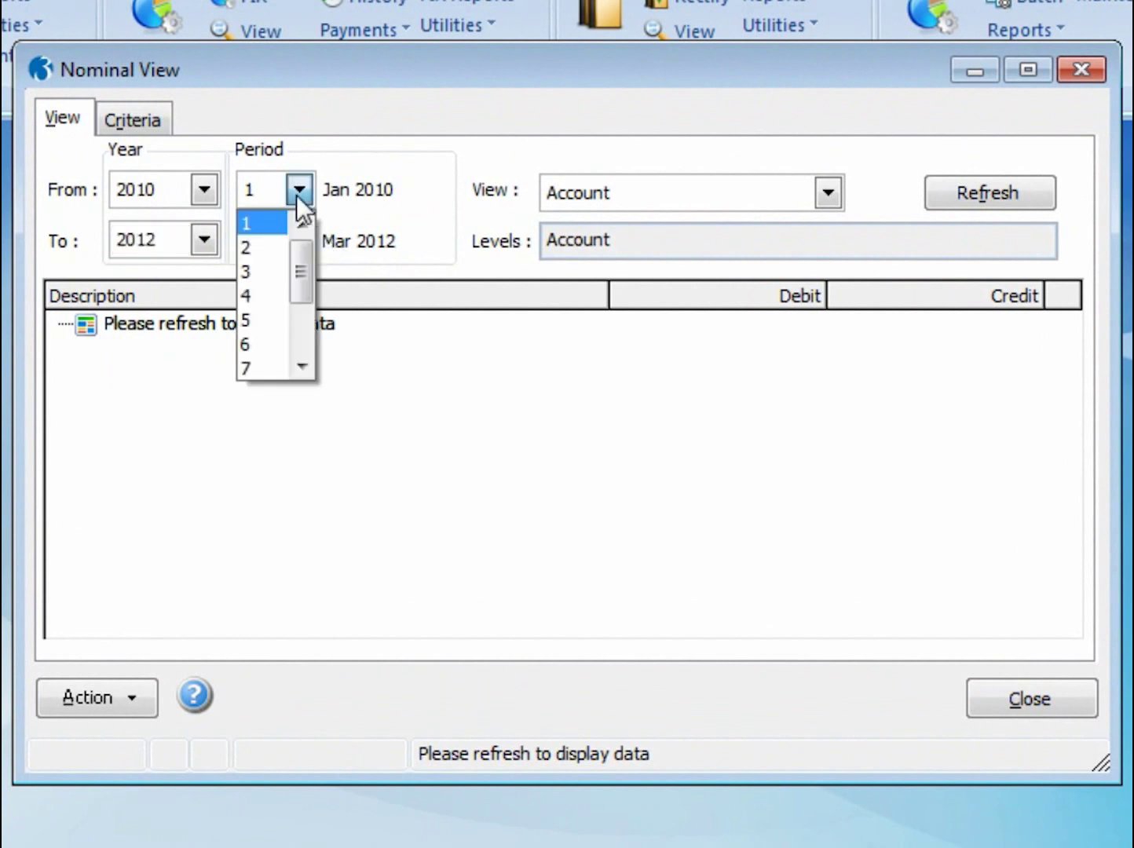
left_click(267, 272)
left_click(203, 191)
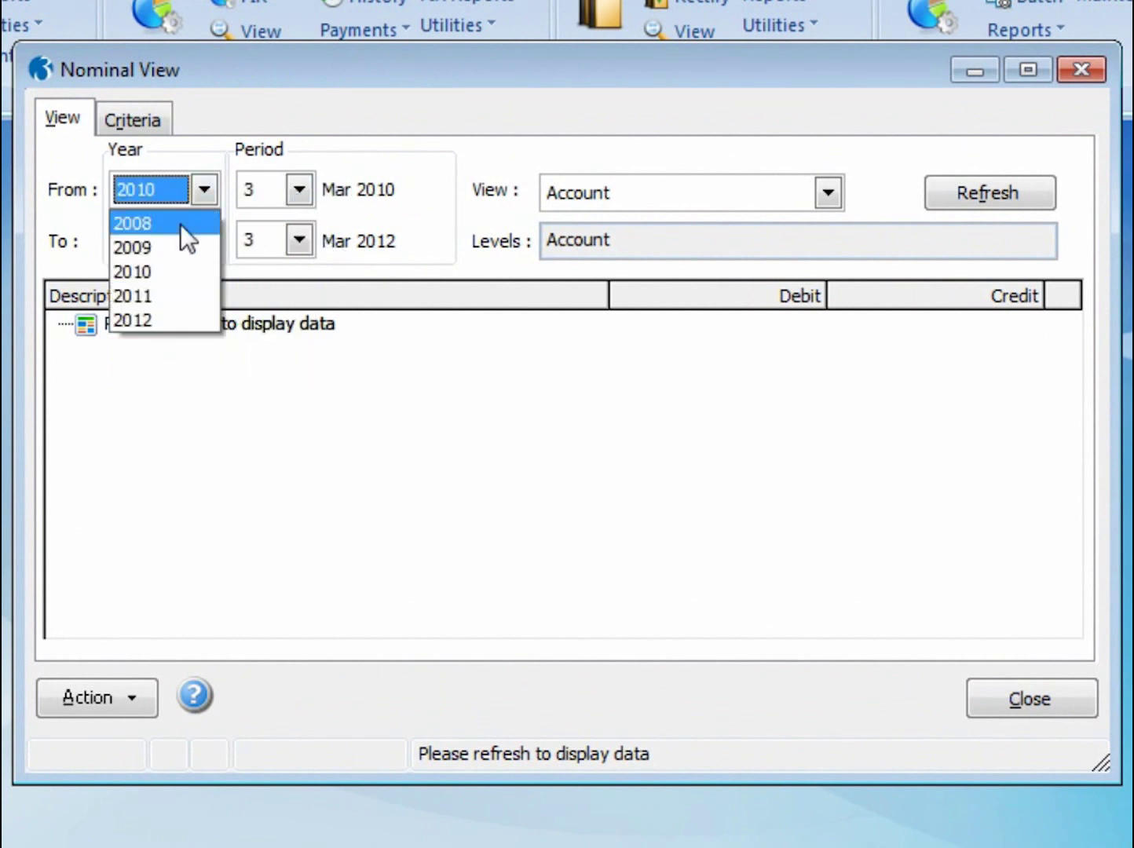
left_click(169, 319)
Step: Group balances by Nominal, refresh March 2012, and expand Current Assets, Debtors and Cash At Bank
left_click(827, 200)
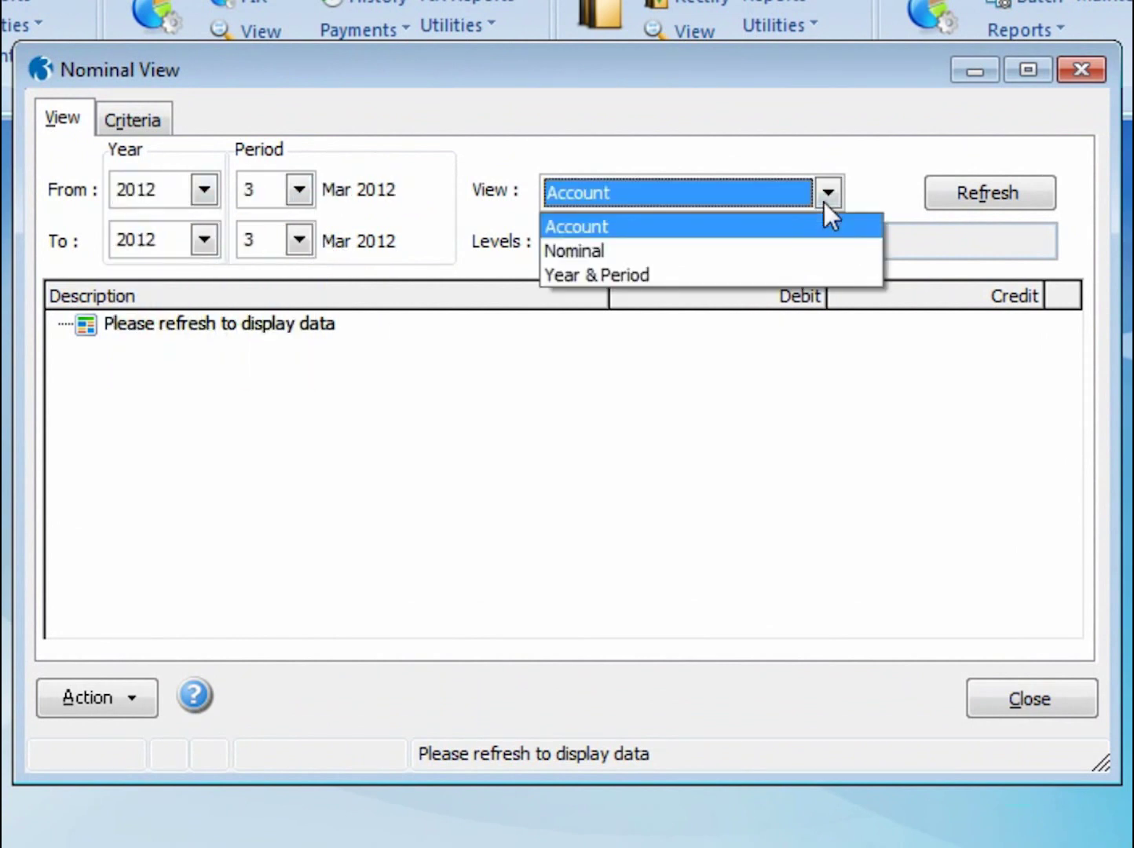
left_click(776, 251)
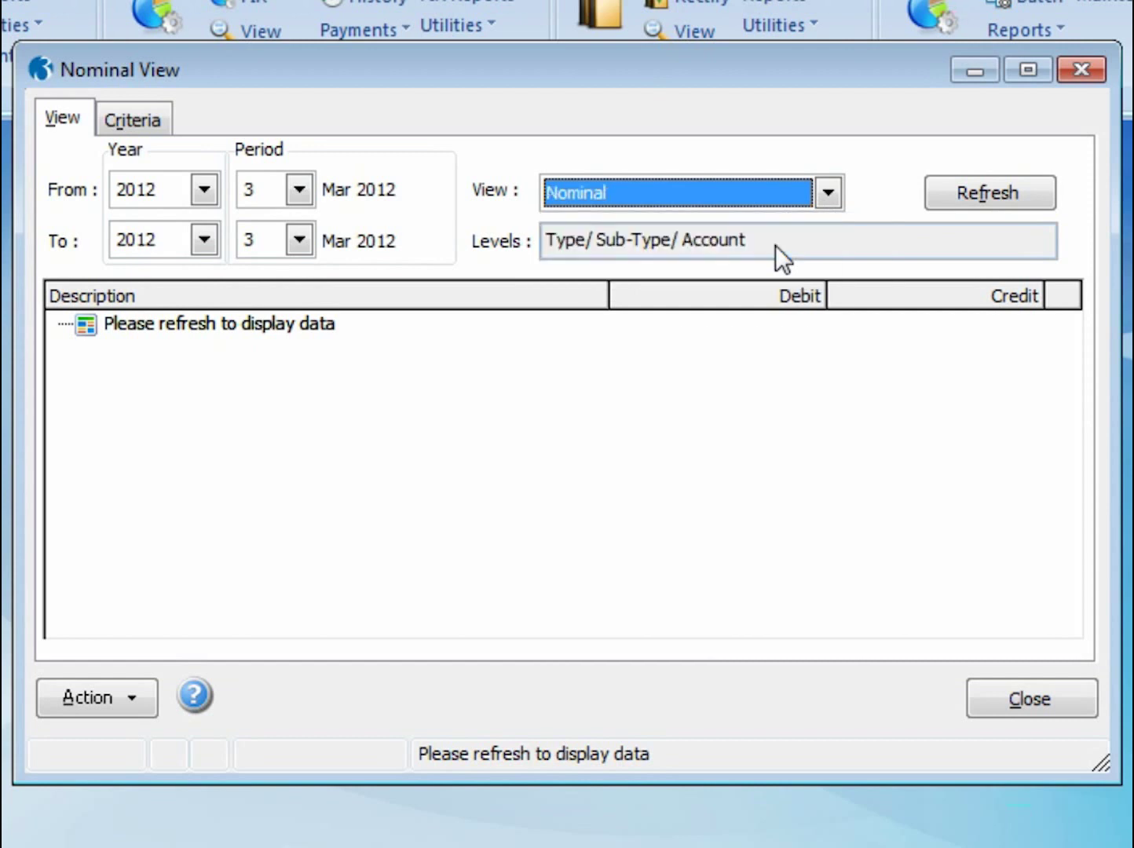
left_click(972, 196)
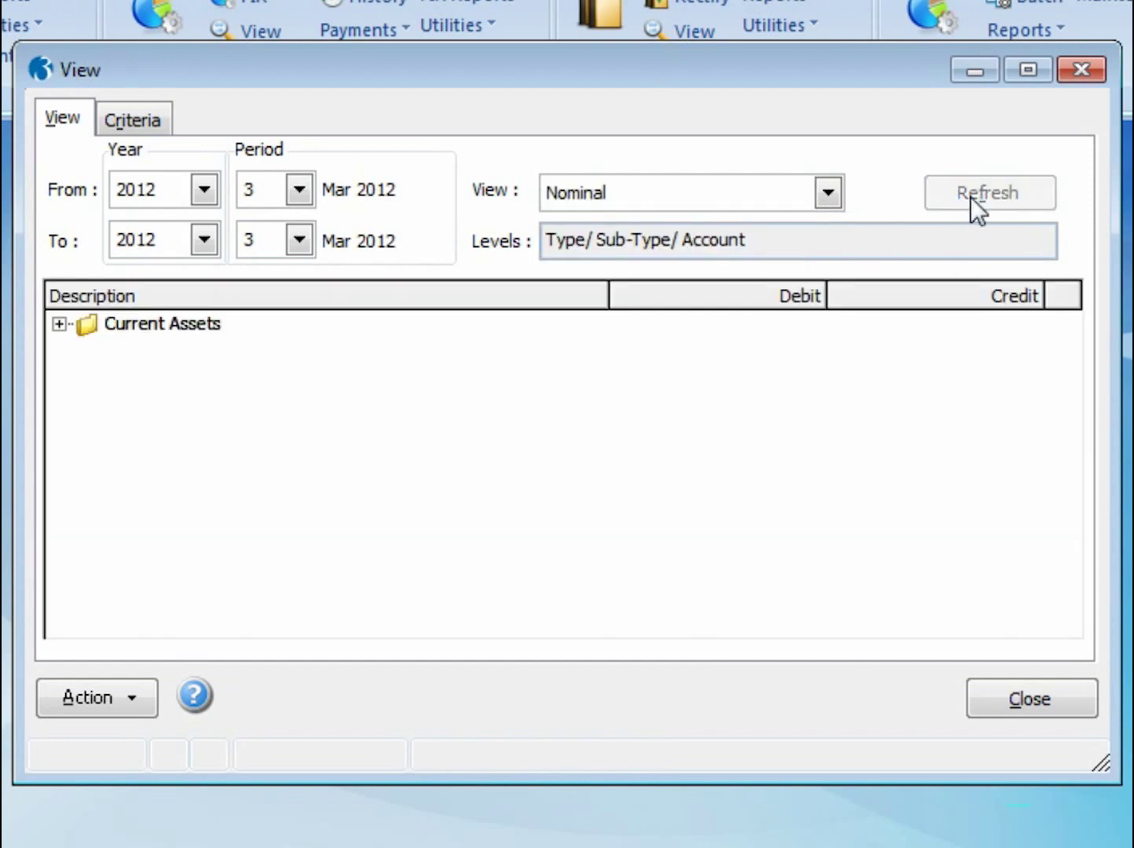
left_click(59, 323)
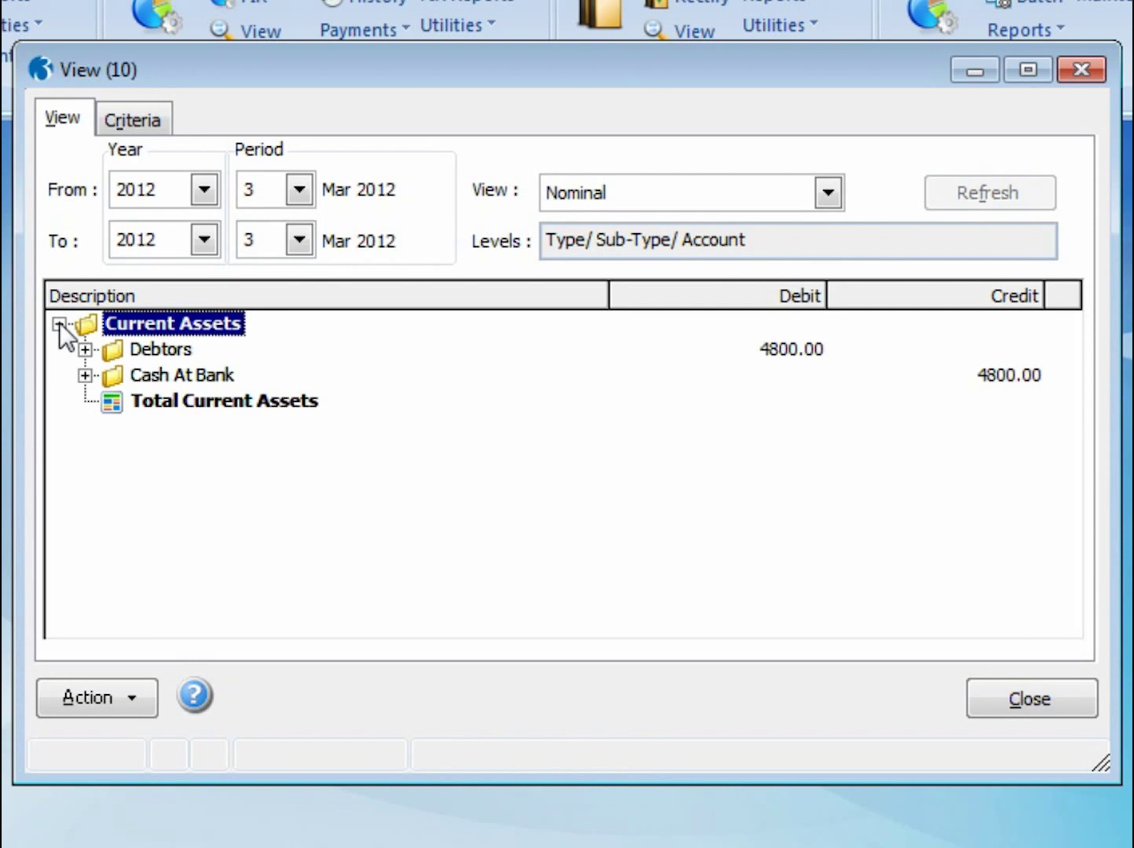
left_click(85, 348)
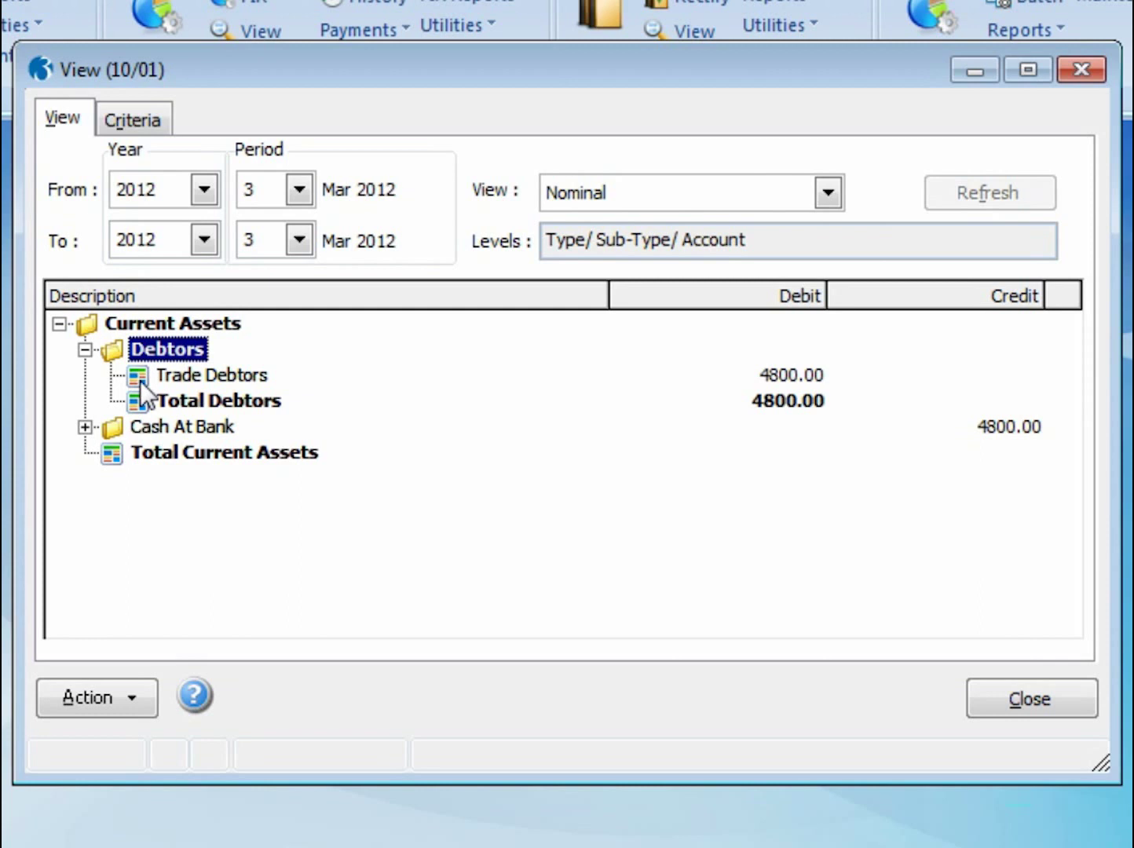
left_click(85, 426)
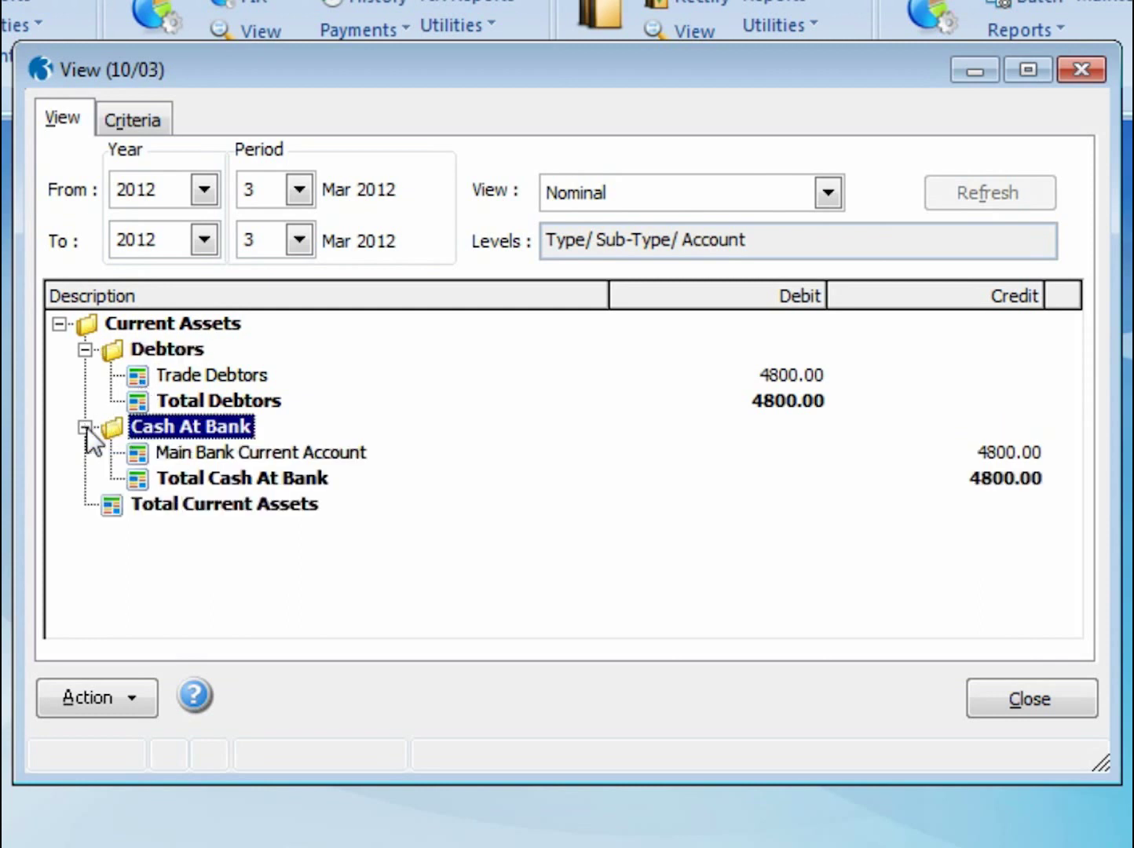
Step: Inspect journal 1531 behind the Main Bank Current Account, then close the journal, transactions and Nominal view
double_click(138, 457)
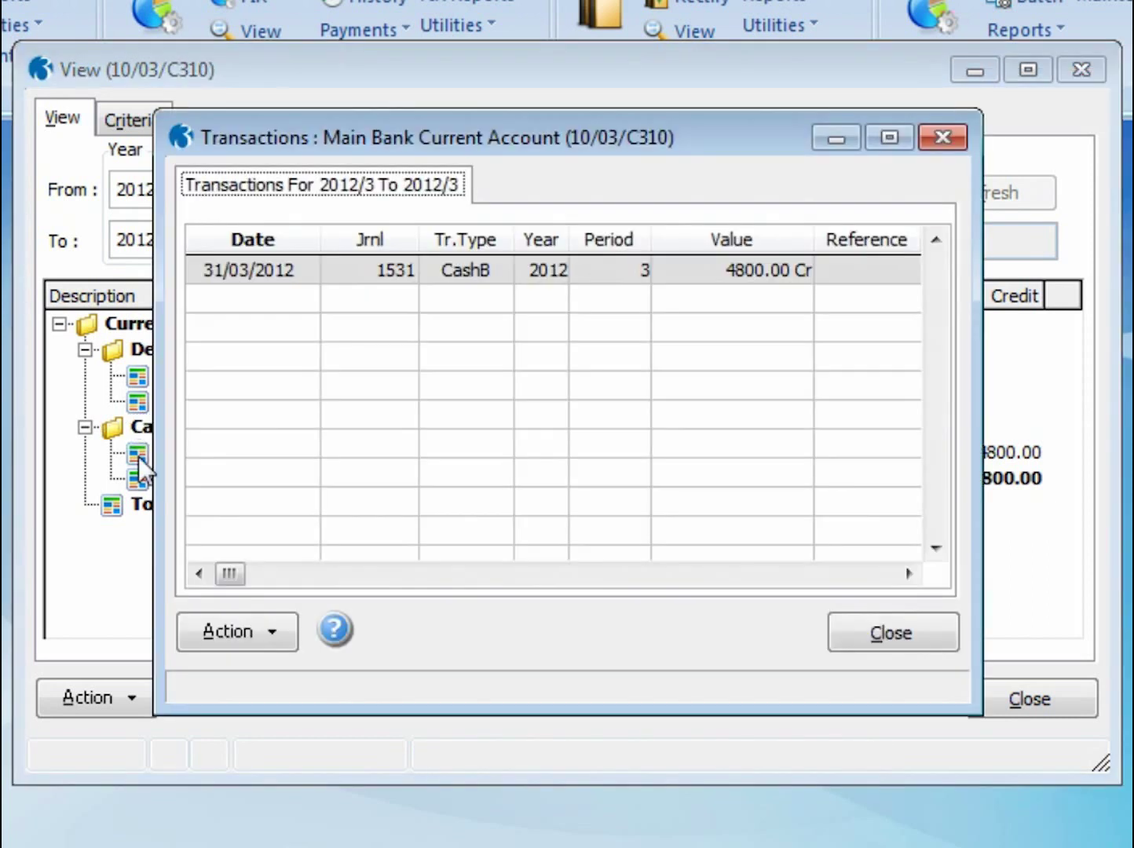
double_click(530, 269)
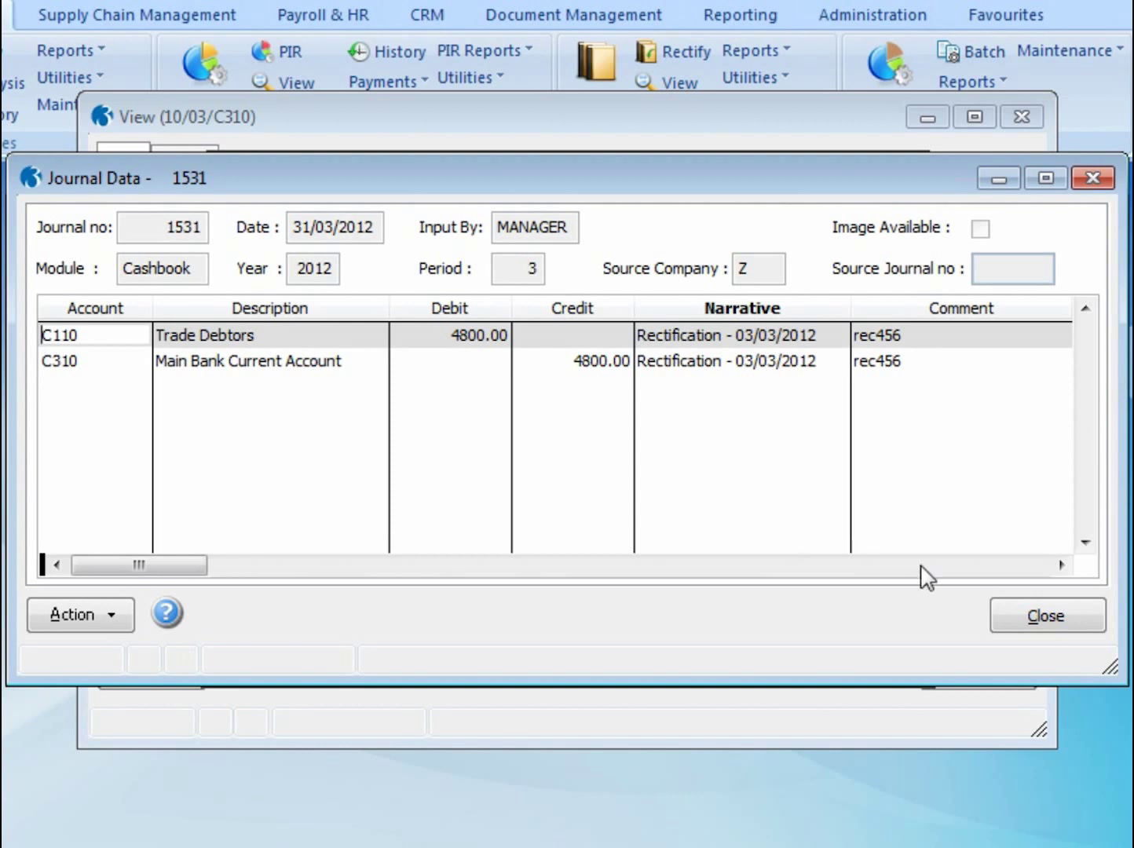
left_click(1025, 616)
left_click(853, 611)
left_click(977, 672)
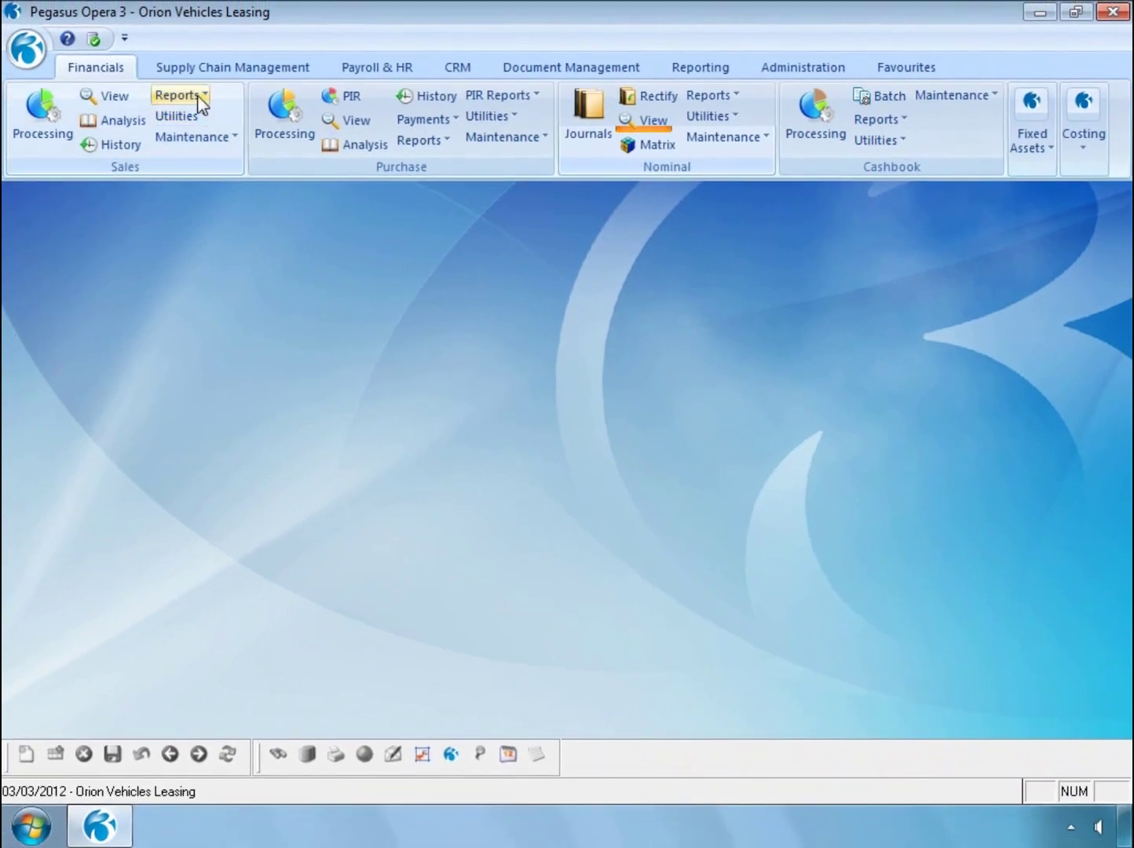
Step: Publish the Sales Ledger Allocations report to screen and move its preview window aside
left_click(197, 97)
left_click(203, 168)
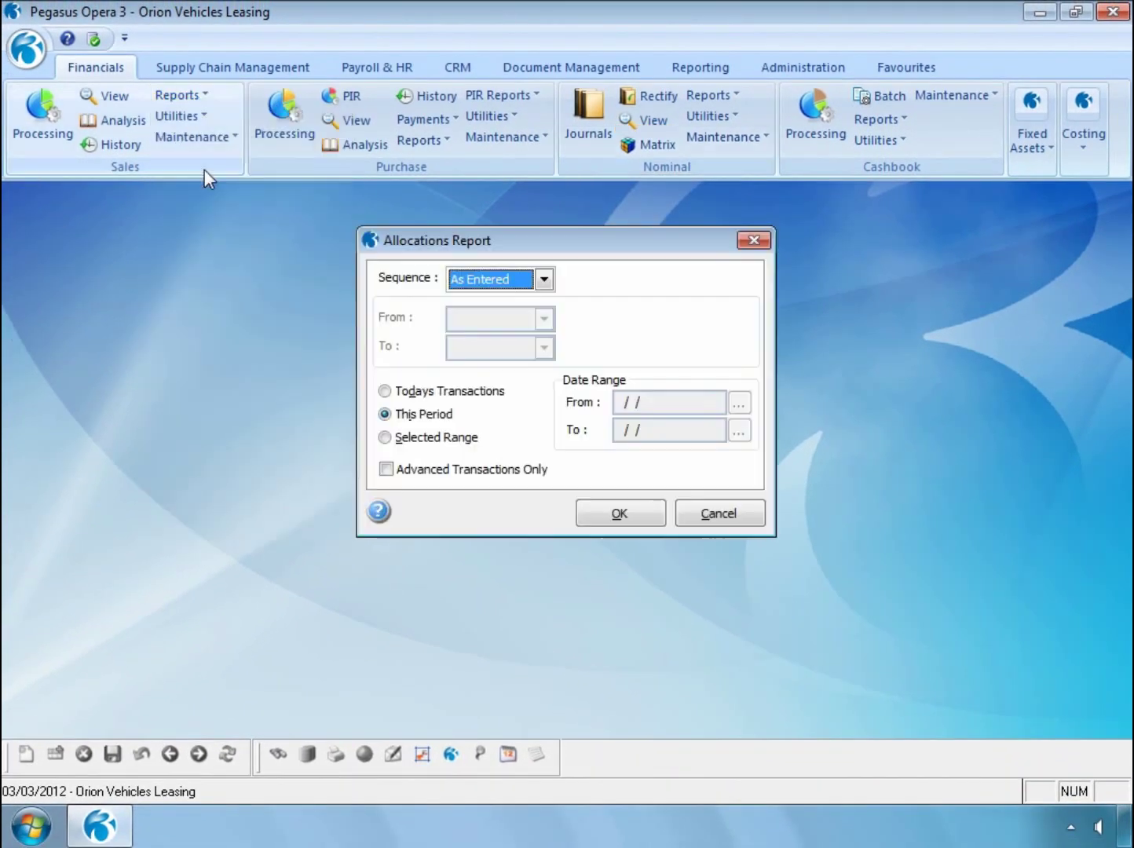
key("Return")
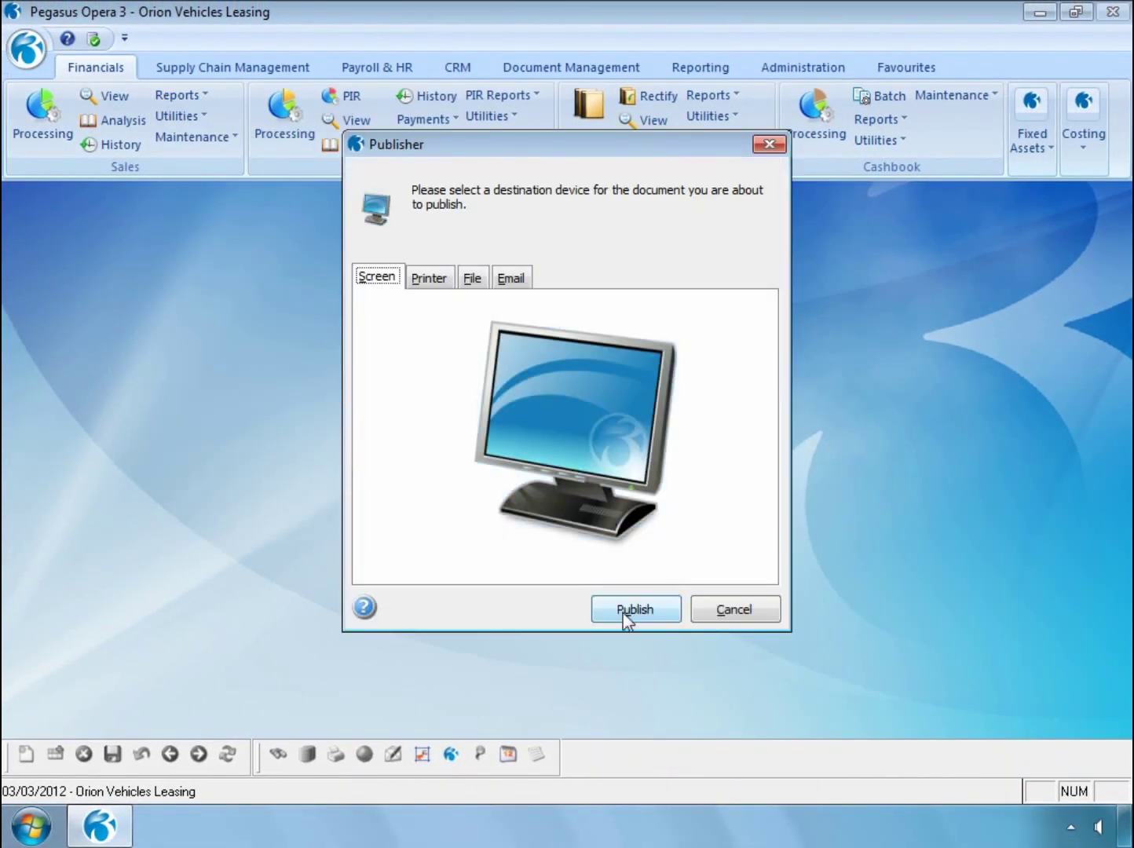
left_click(624, 613)
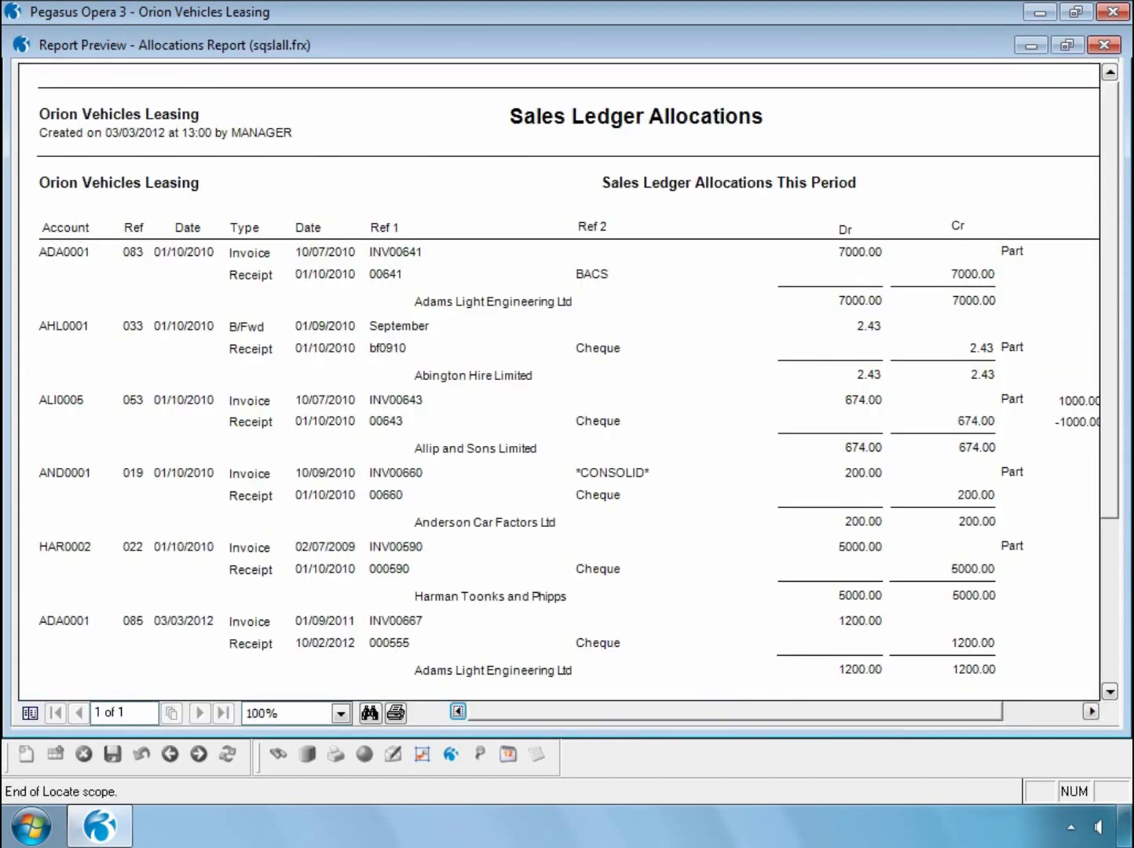
left_click(1066, 45)
left_click_drag(717, 39, 1035, 276)
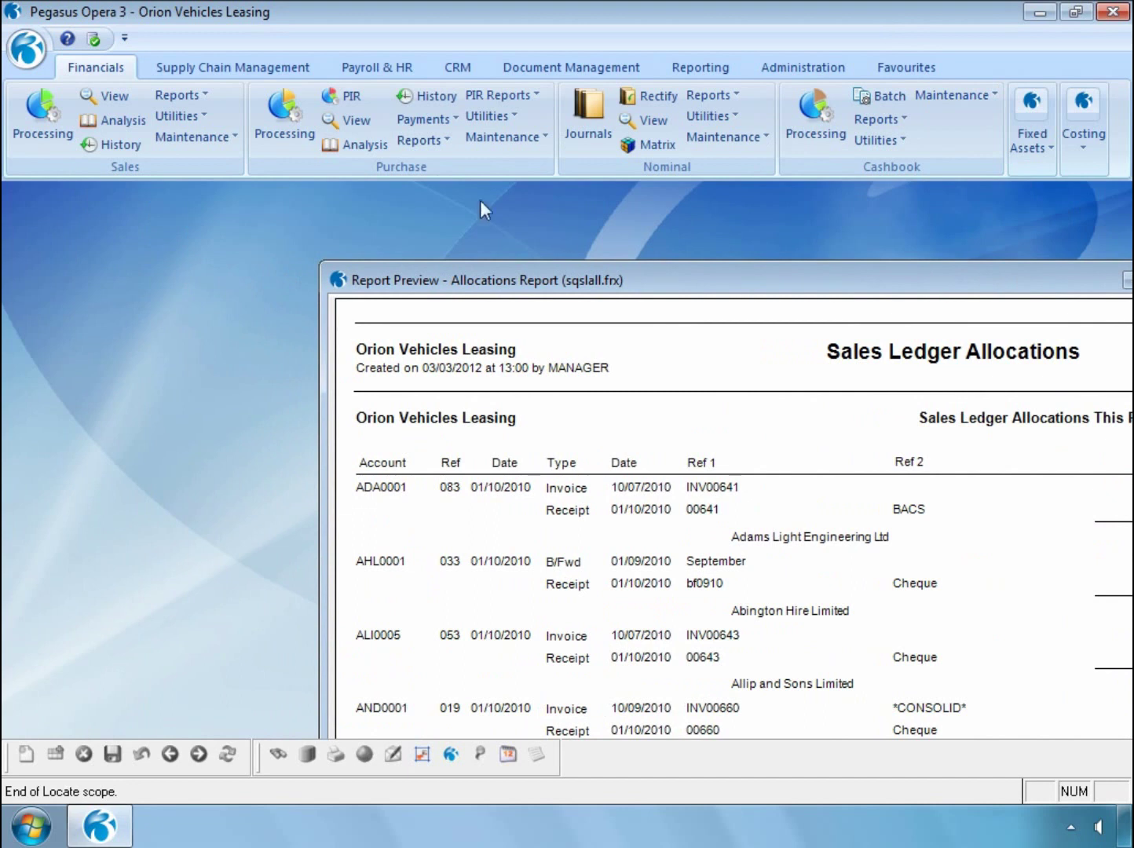
Step: Publish the Rectified Allocations report with removed transactions to screen, then reposition and widen its preview
left_click(179, 95)
left_click(201, 194)
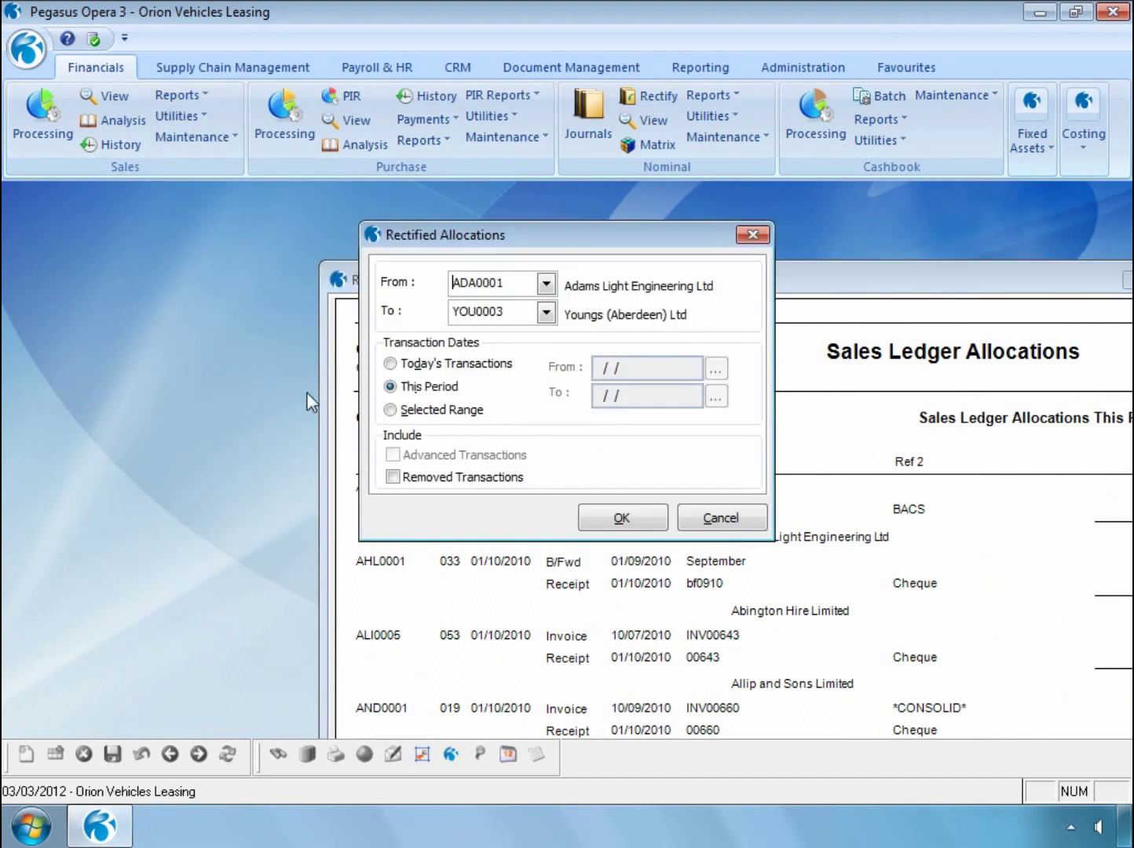
left_click(393, 479)
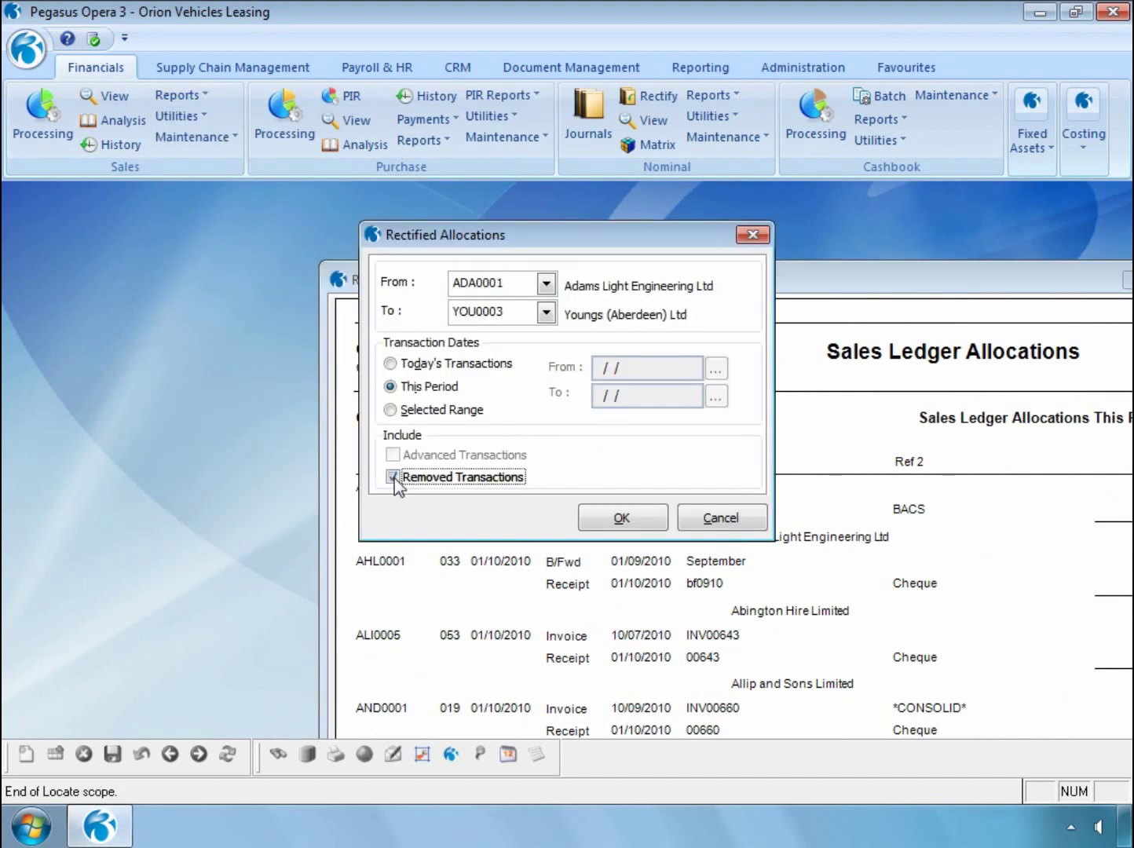
left_click(605, 518)
left_click(617, 606)
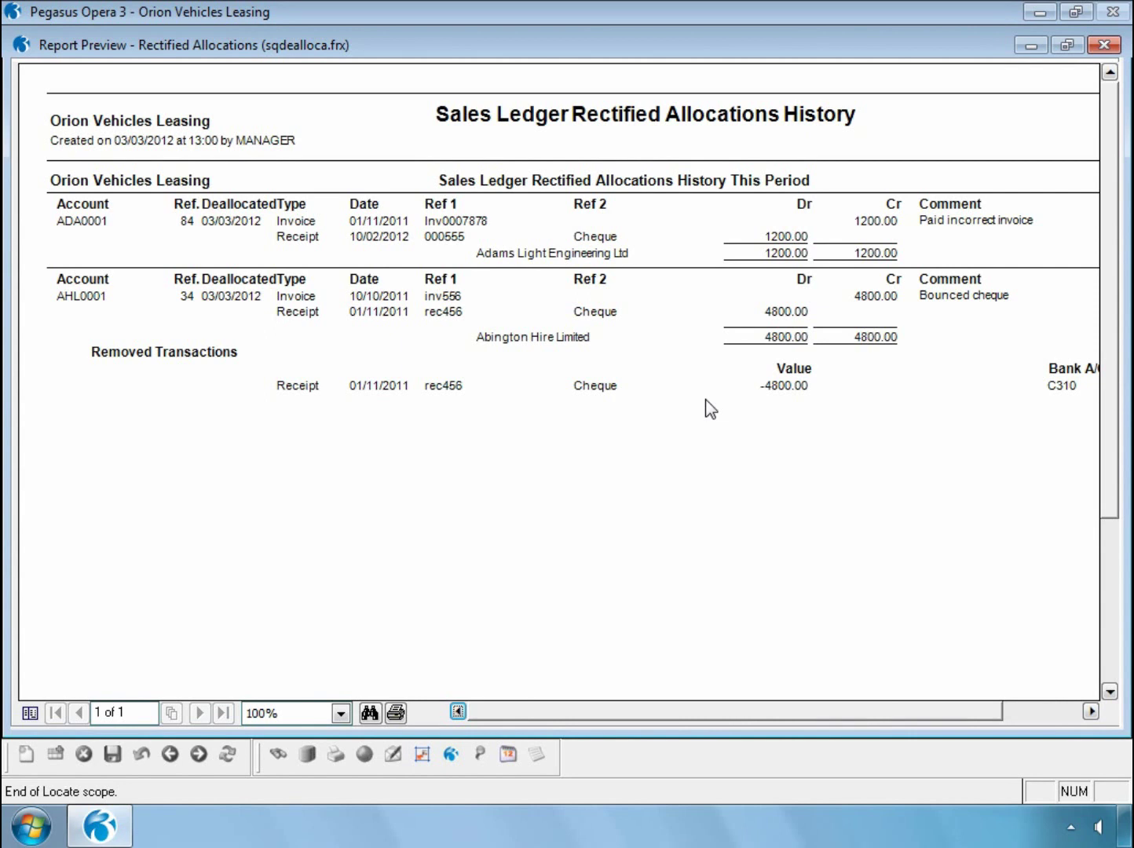
left_click(1066, 45)
left_click_drag(773, 52, 738, 416)
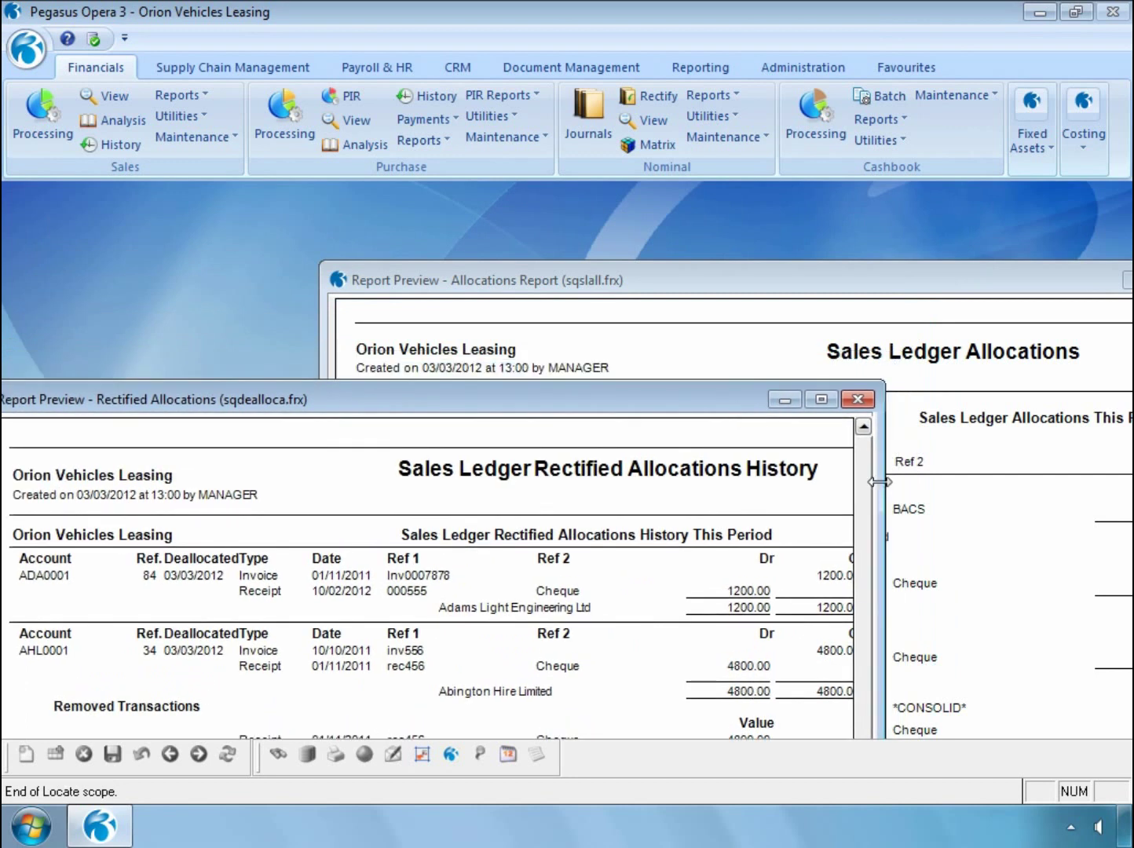
left_click_drag(896, 487, 1029, 507)
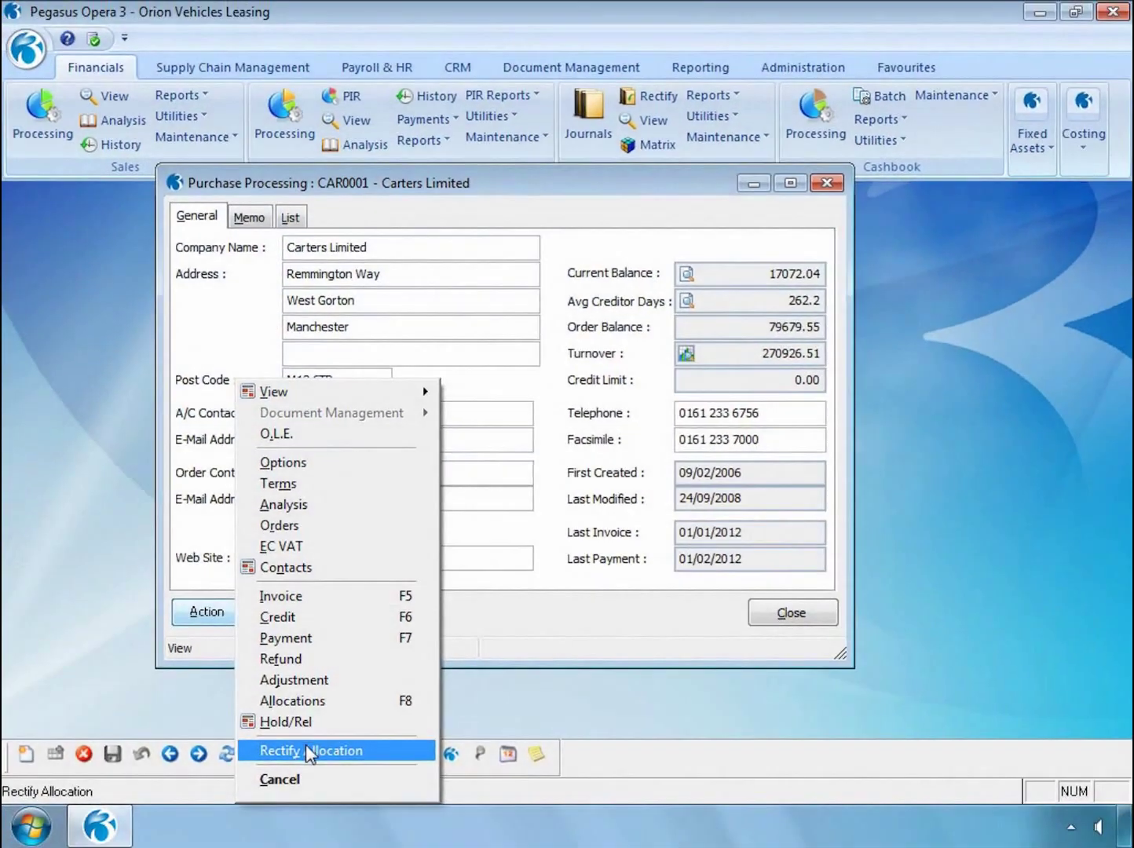
Step: Rectify Carters Limited's INV888/pay555 allocation, removing pay555, with comment 'Cancelled Cheque' at the default posting date
left_click(306, 740)
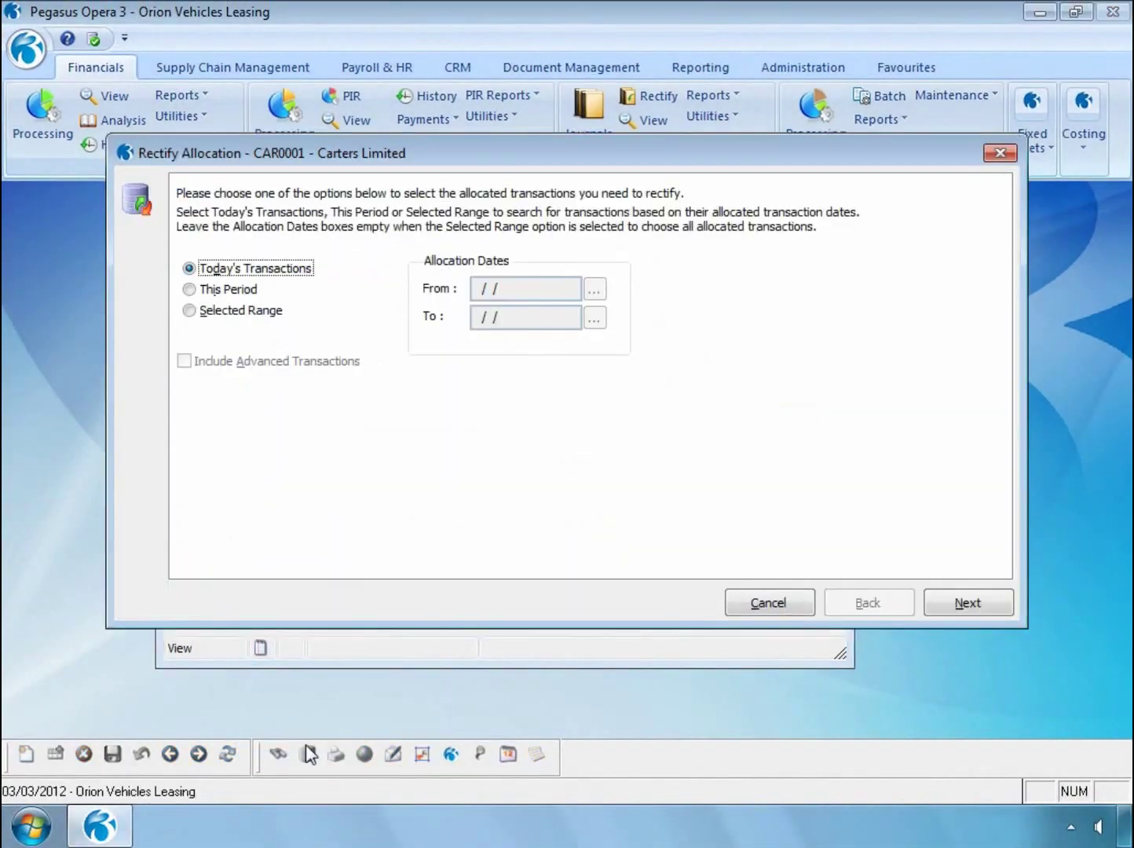
left_click(234, 311)
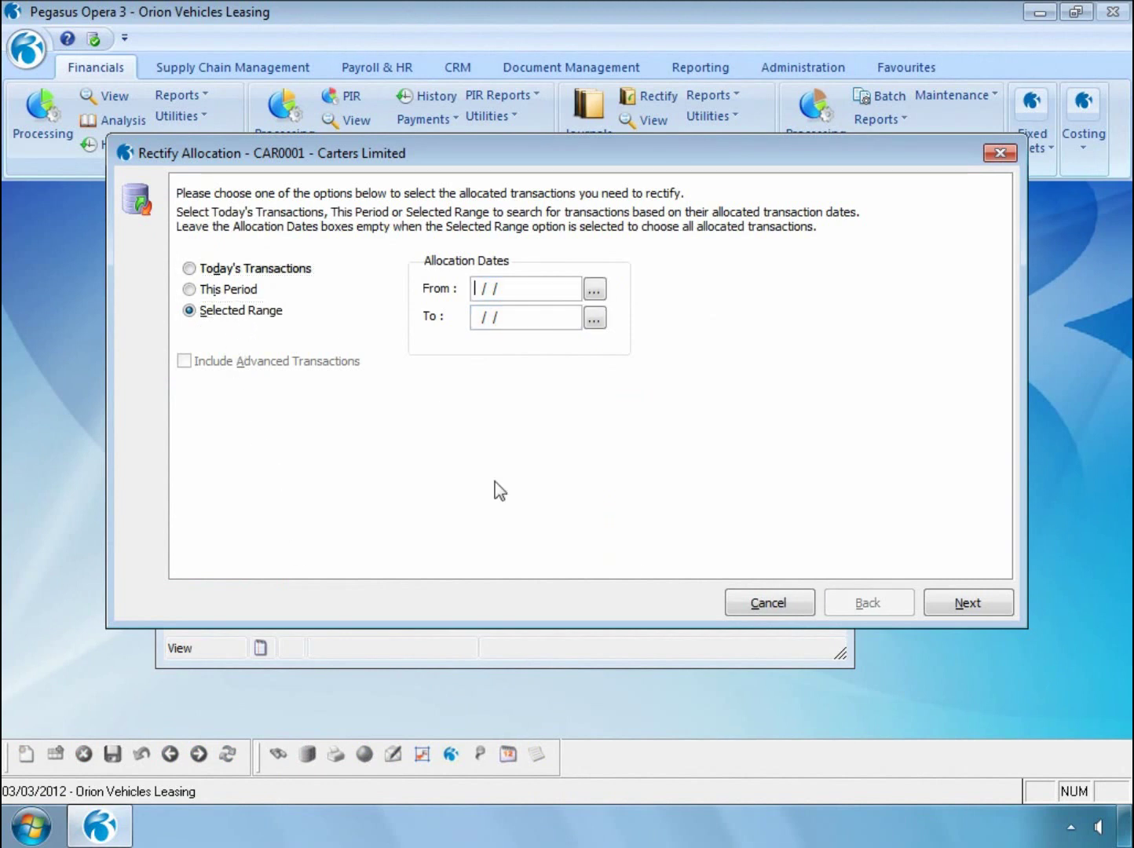
left_click(934, 602)
double_click(509, 398)
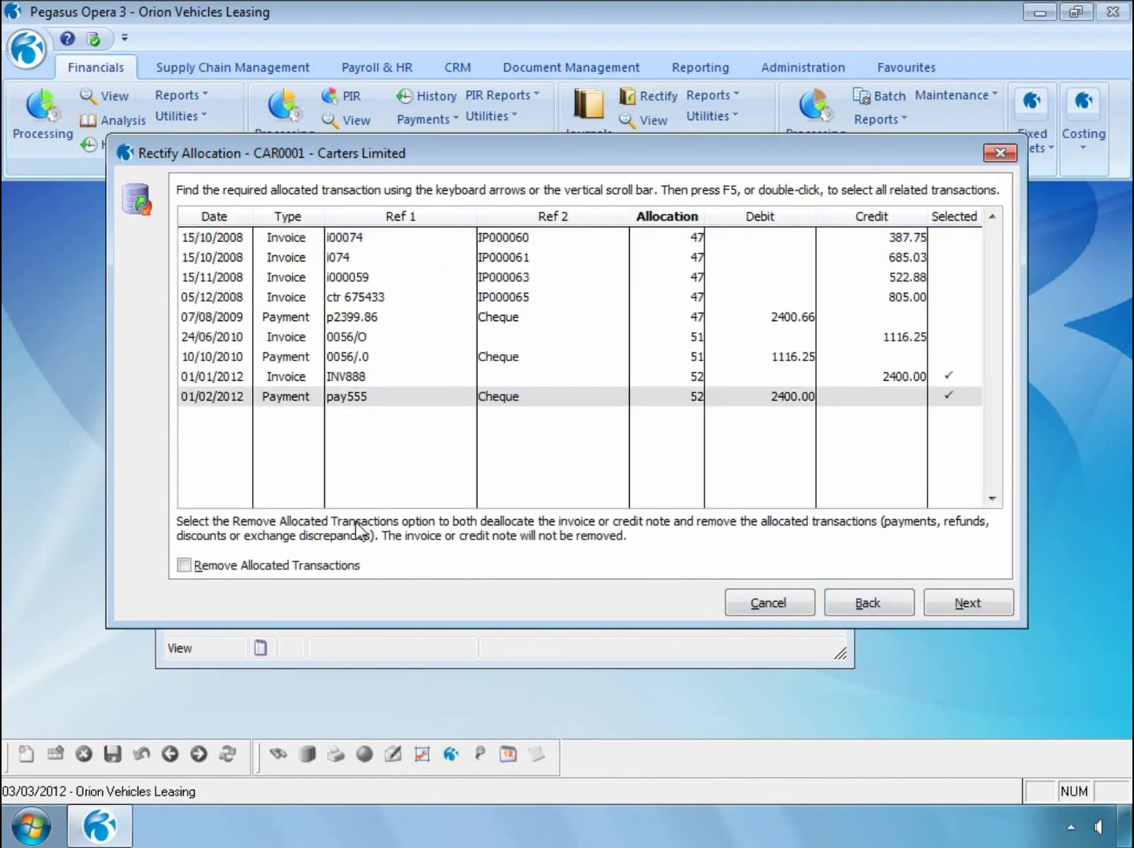
left_click(184, 565)
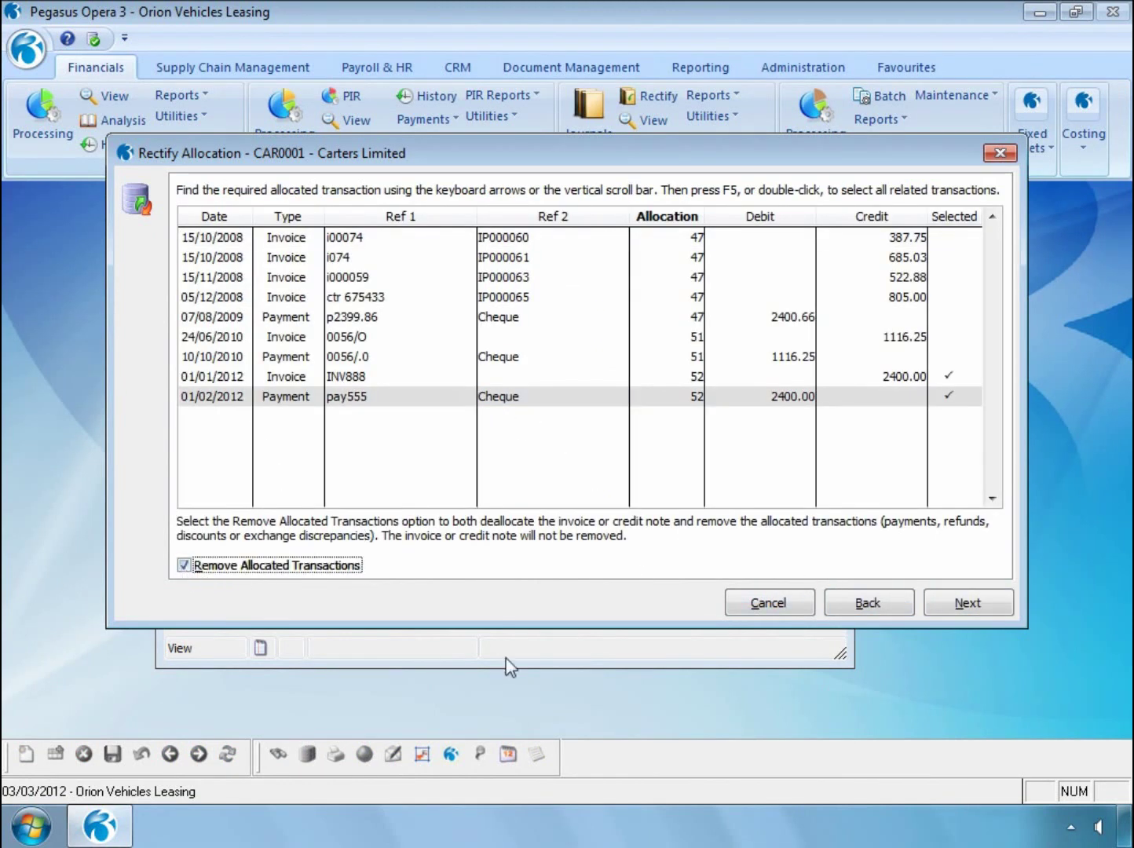
left_click(954, 602)
left_click(601, 445)
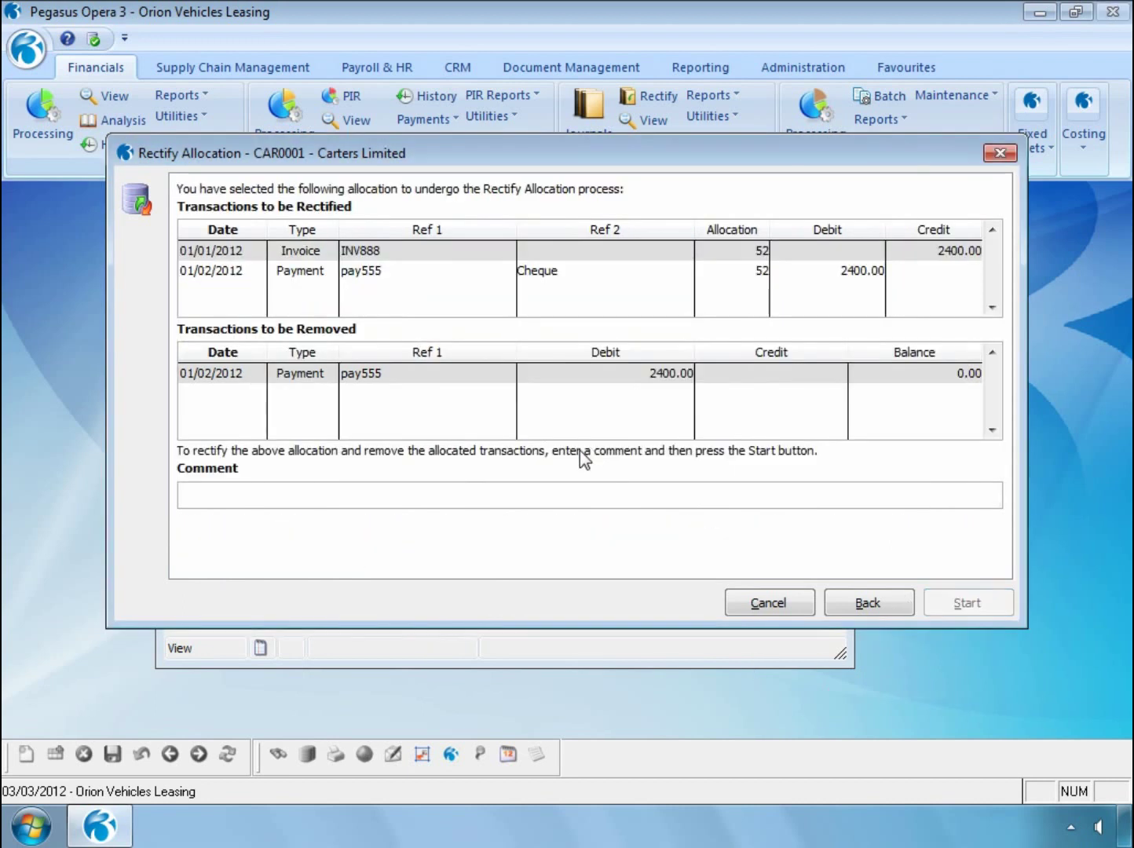
type("Cancelled Cheque")
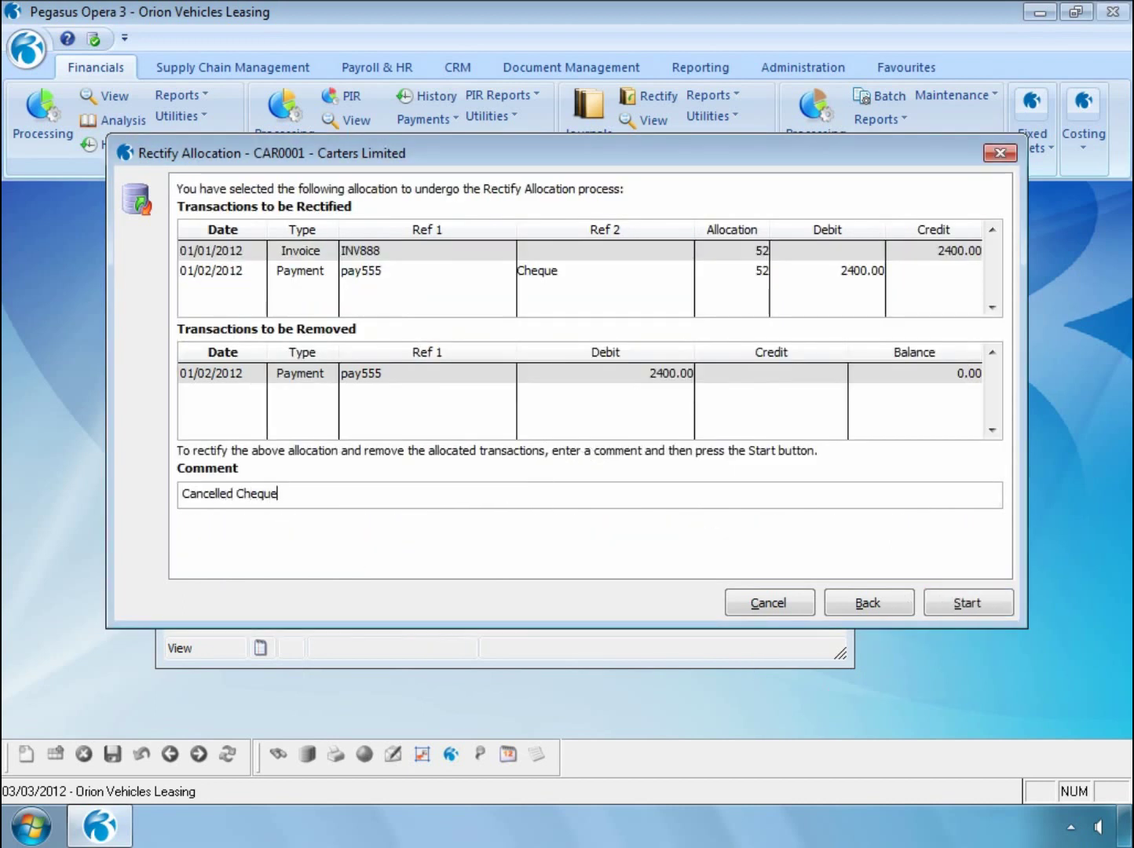
left_click(943, 602)
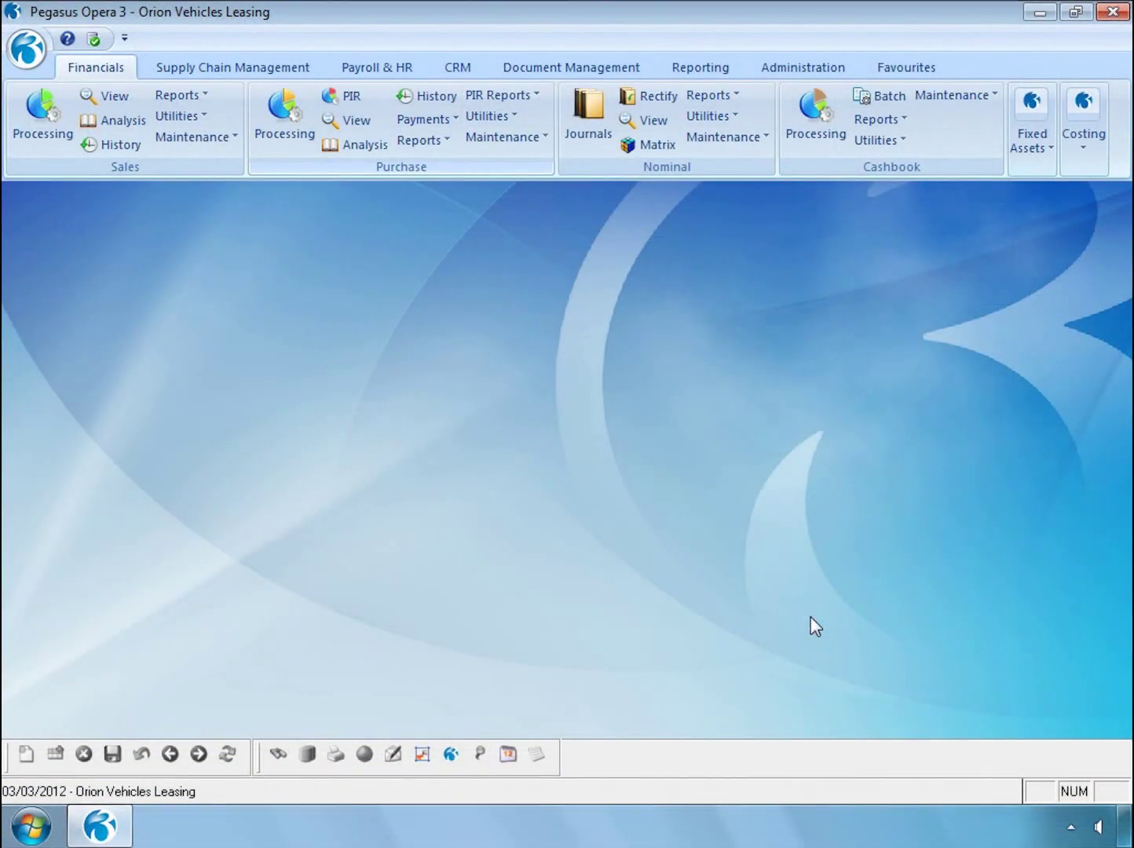
Step: Run the Purchase Rectified Allocations report with Removed Transactions ticked and publish it to screen
left_click(434, 139)
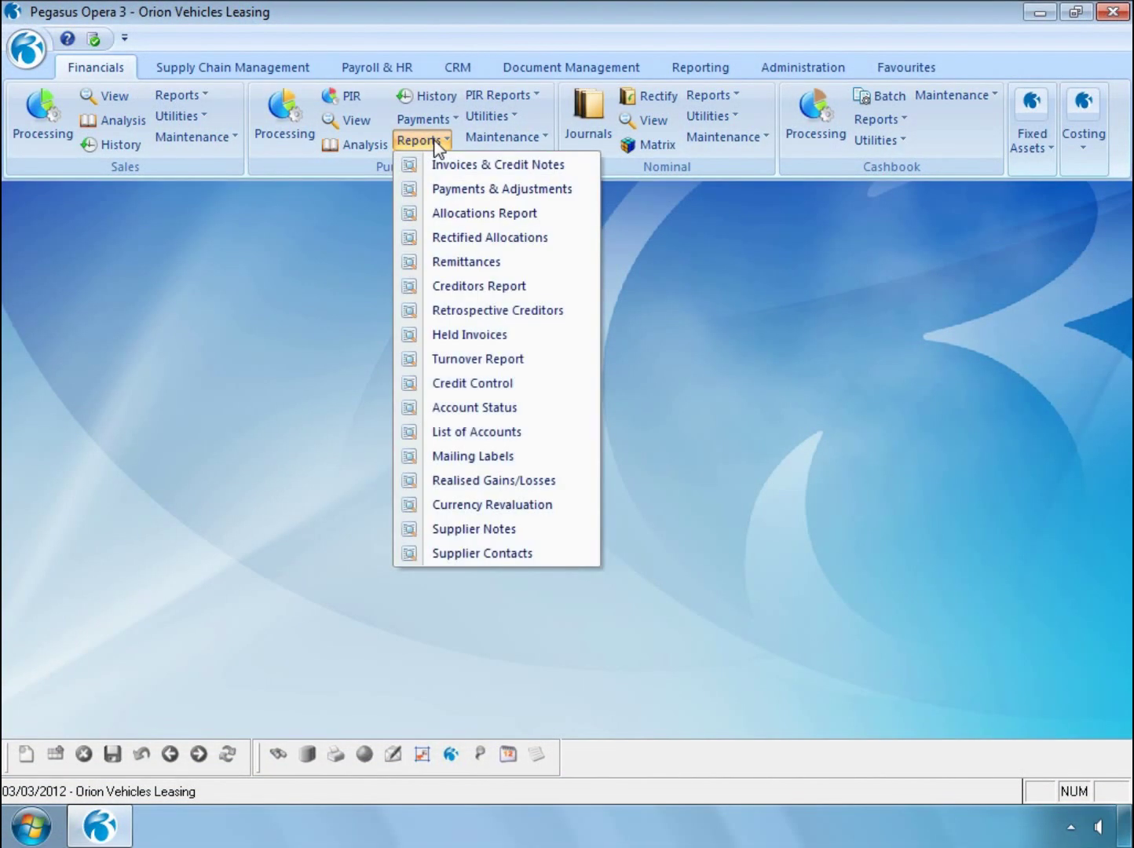
left_click(446, 237)
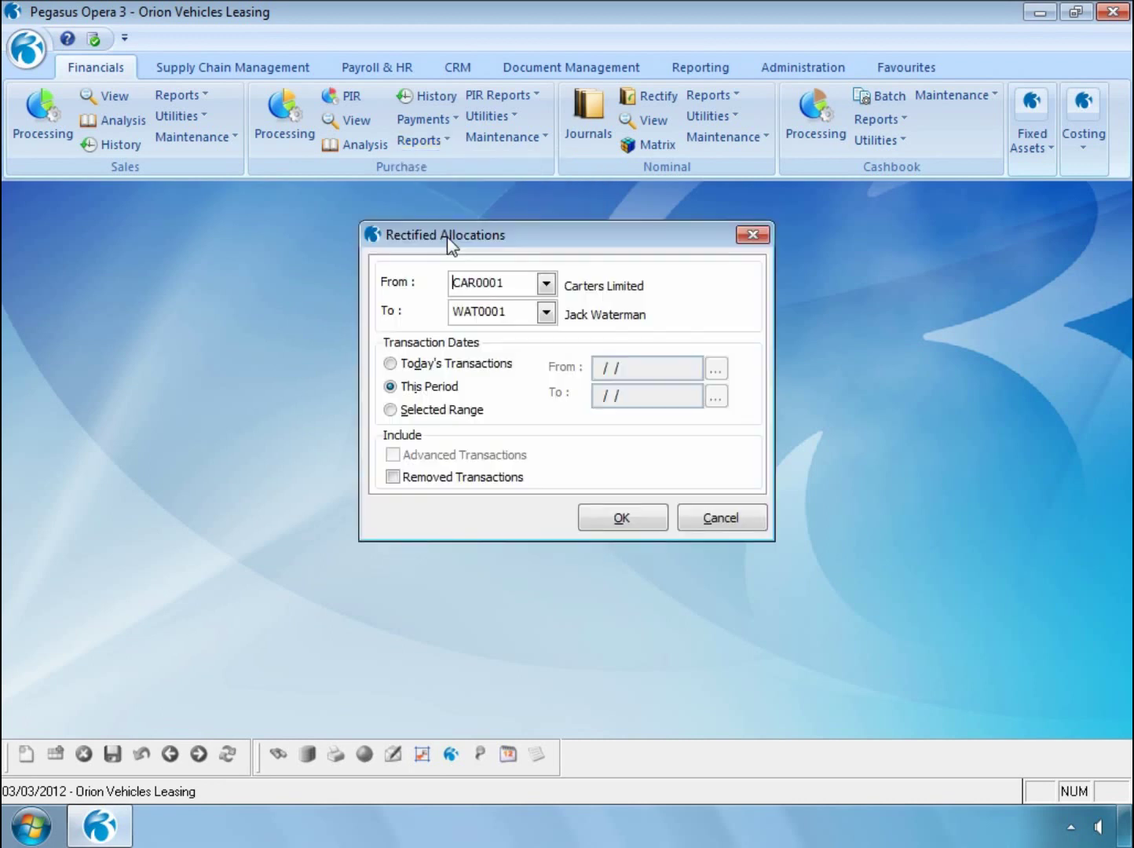
left_click(433, 477)
left_click(601, 519)
left_click(645, 605)
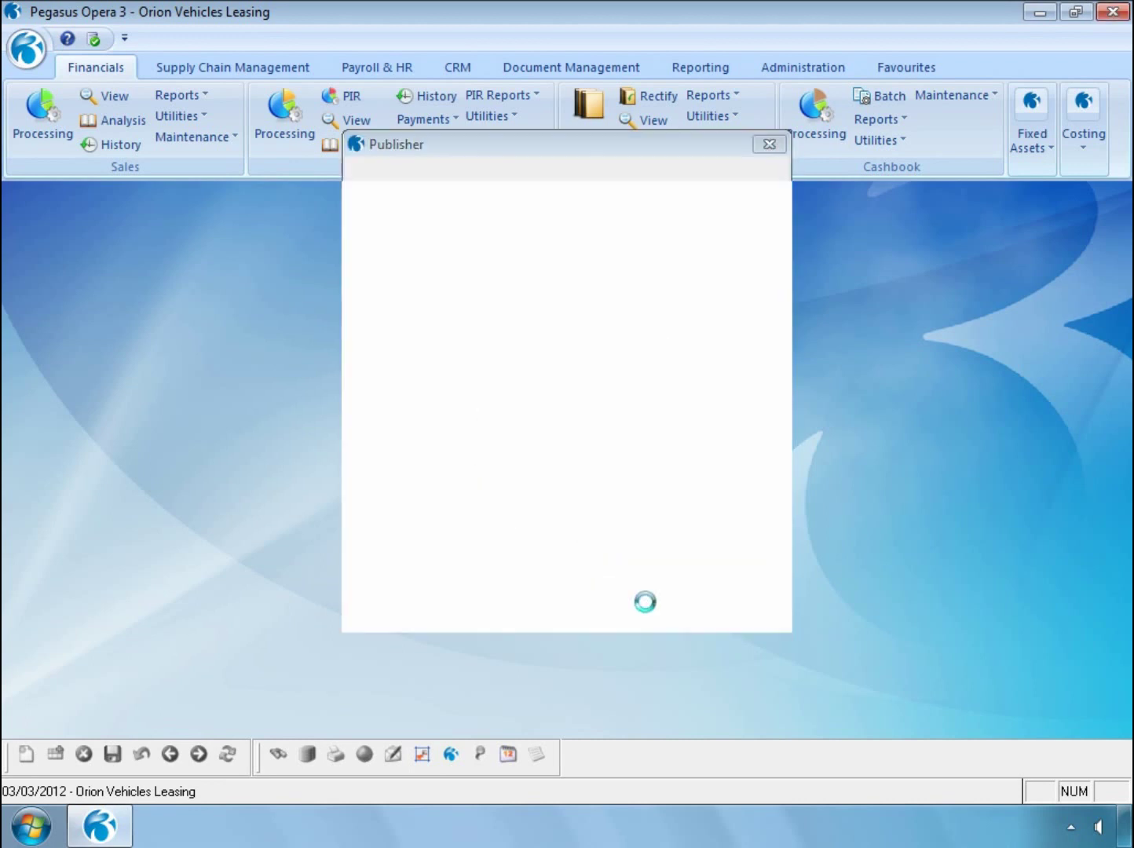